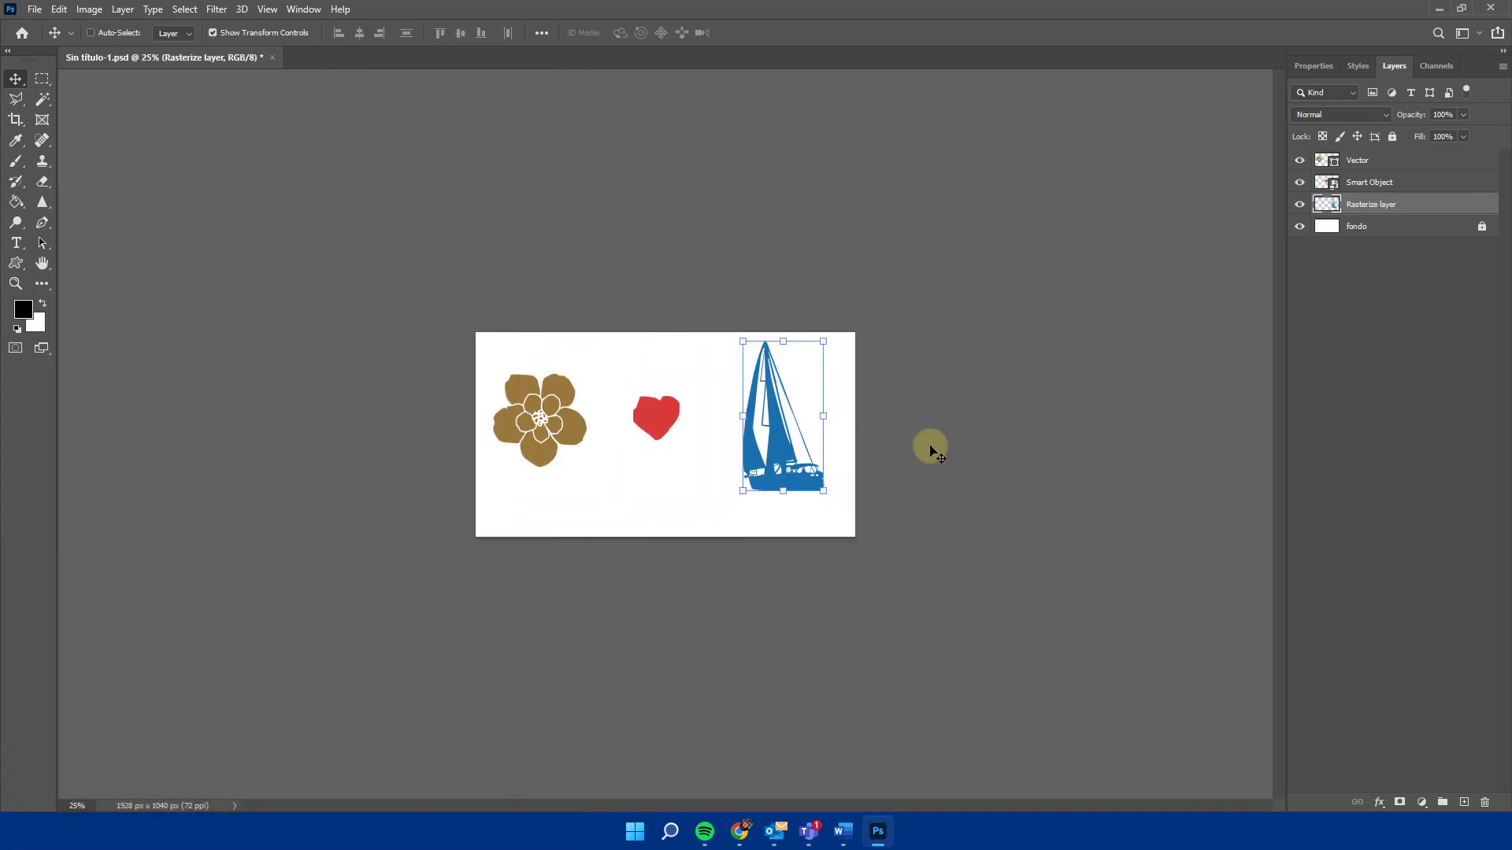
Erase parts of the sailboat's sails, stern and rigging on the Rasterize layer using the Eraser at 199 px
{"action": "left_click", "coordinate": [713, 449]}
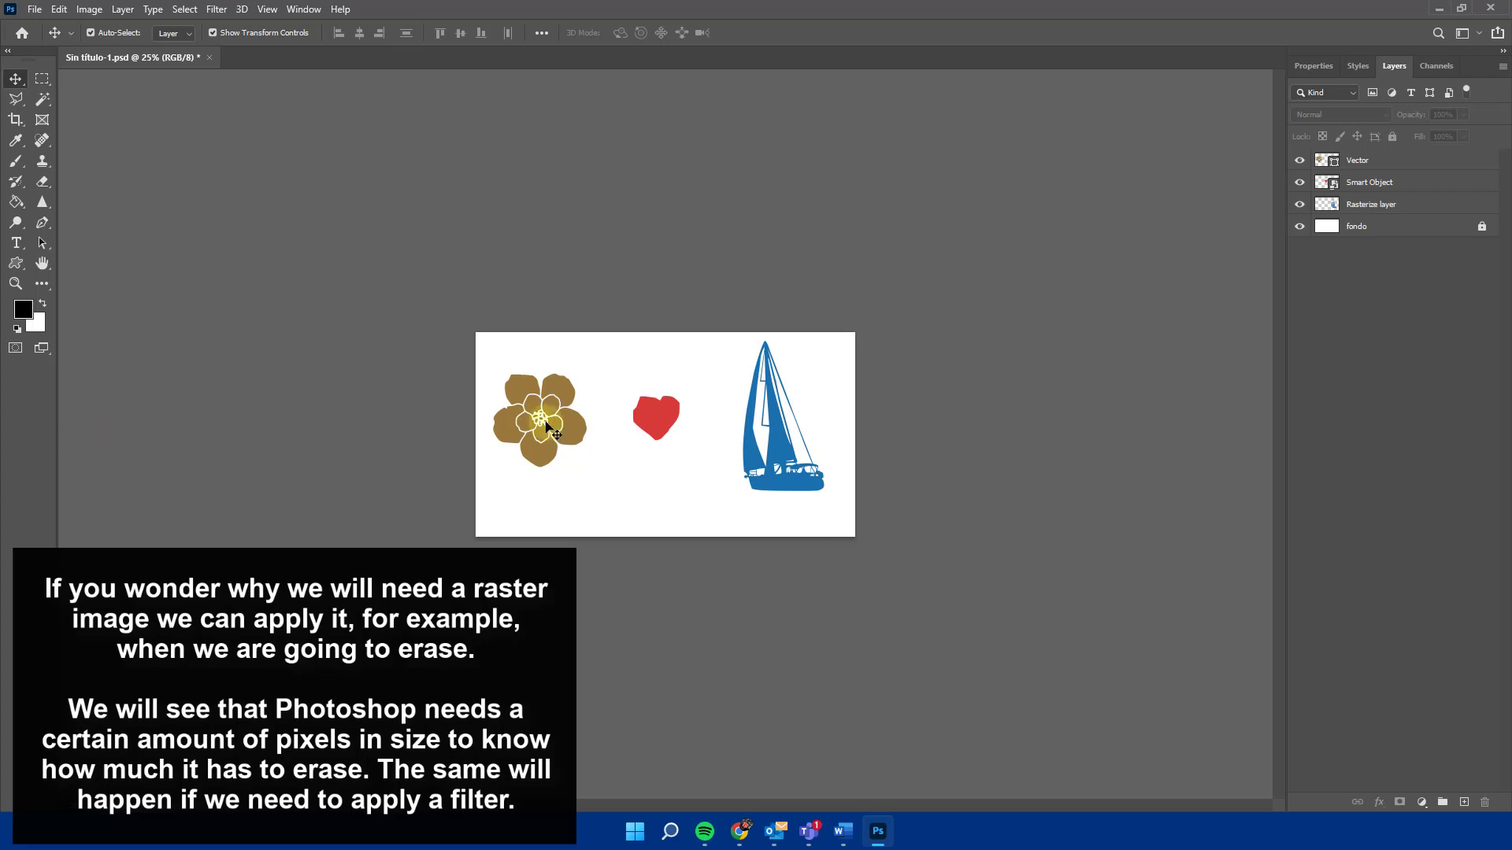
{"action": "key", "text": "ctrl+plus"}
{"action": "key", "text": "ctrl+plus"}
{"action": "key", "text": "ctrl+plus"}
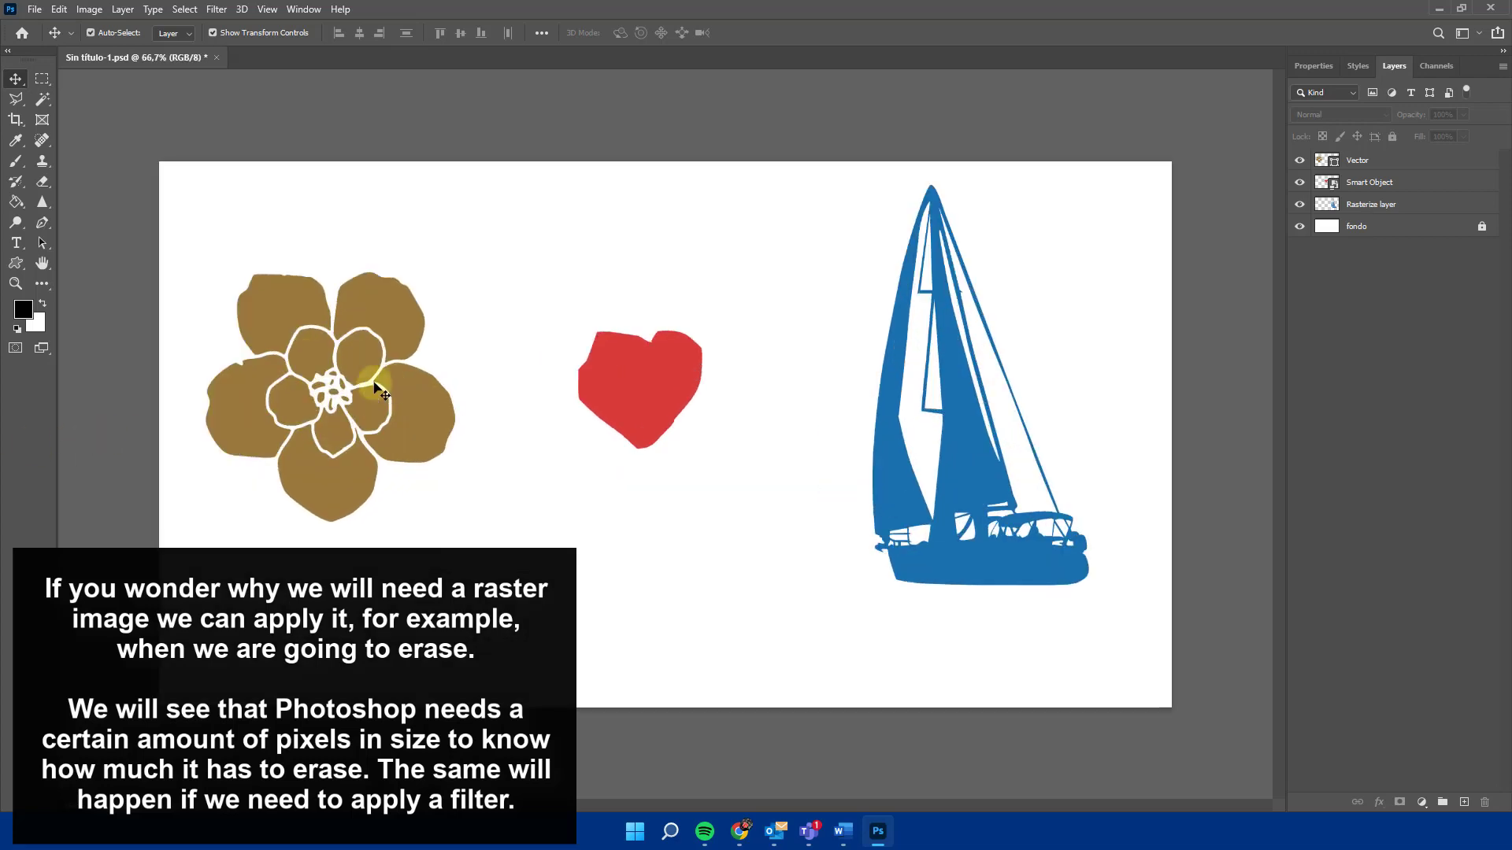
{"action": "left_click", "coordinate": [43, 183]}
{"action": "left_click", "coordinate": [113, 35]}
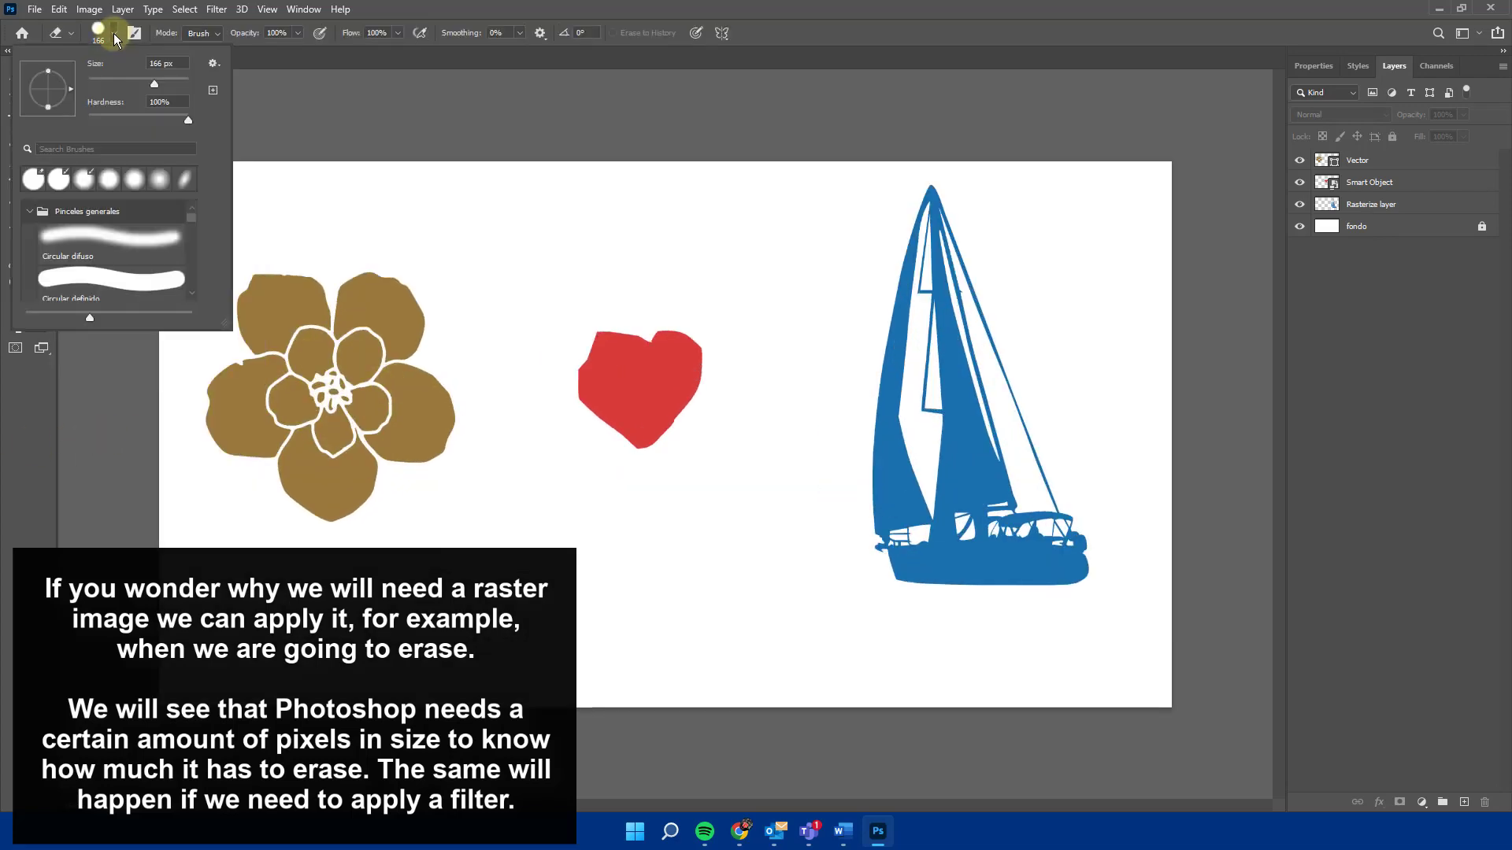
{"action": "left_click_drag", "start_coordinate": [152, 82], "coordinate": [163, 82]}
{"action": "left_click", "coordinate": [1344, 211]}
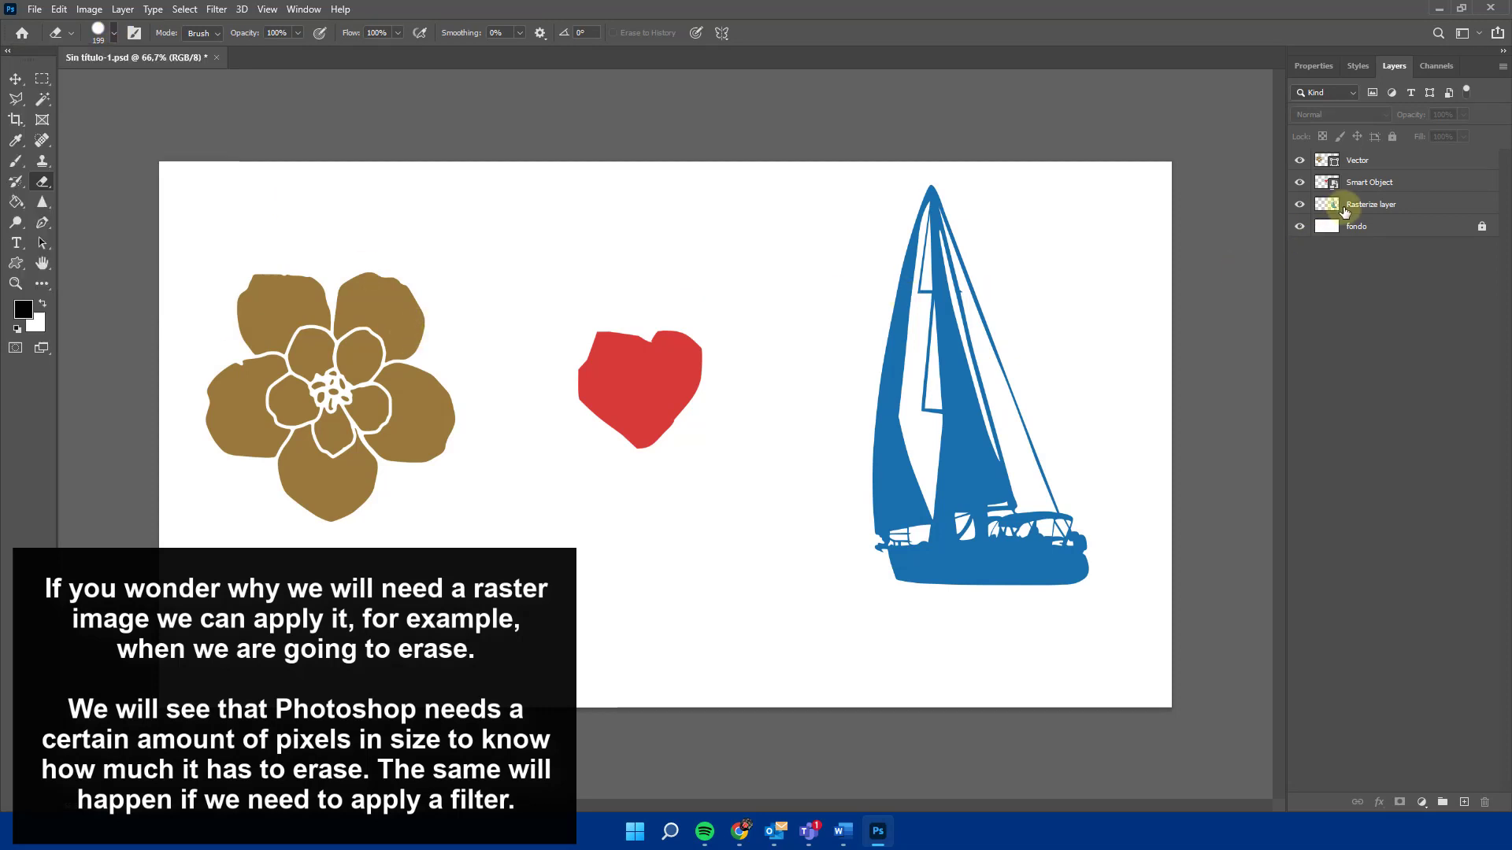
{"action": "mouse_move", "coordinate": [928, 236]}
{"action": "left_mouse_down"}
{"action": "mouse_move", "coordinate": [860, 287]}
{"action": "mouse_move", "coordinate": [866, 307]}
{"action": "left_mouse_up"}
{"action": "left_click", "coordinate": [1049, 550]}
{"action": "mouse_move", "coordinate": [1043, 392]}
{"action": "left_mouse_down"}
{"action": "mouse_move", "coordinate": [1068, 545]}
{"action": "mouse_move", "coordinate": [1003, 425]}
{"action": "left_mouse_up"}
Reduce the eraser size and erase one small round spot from each of the sailboat's two sails
{"action": "right_click", "coordinate": [1002, 425]}
{"action": "left_click", "coordinate": [1100, 463]}
{"action": "left_click", "coordinate": [964, 372]}
{"action": "left_click", "coordinate": [890, 384]}
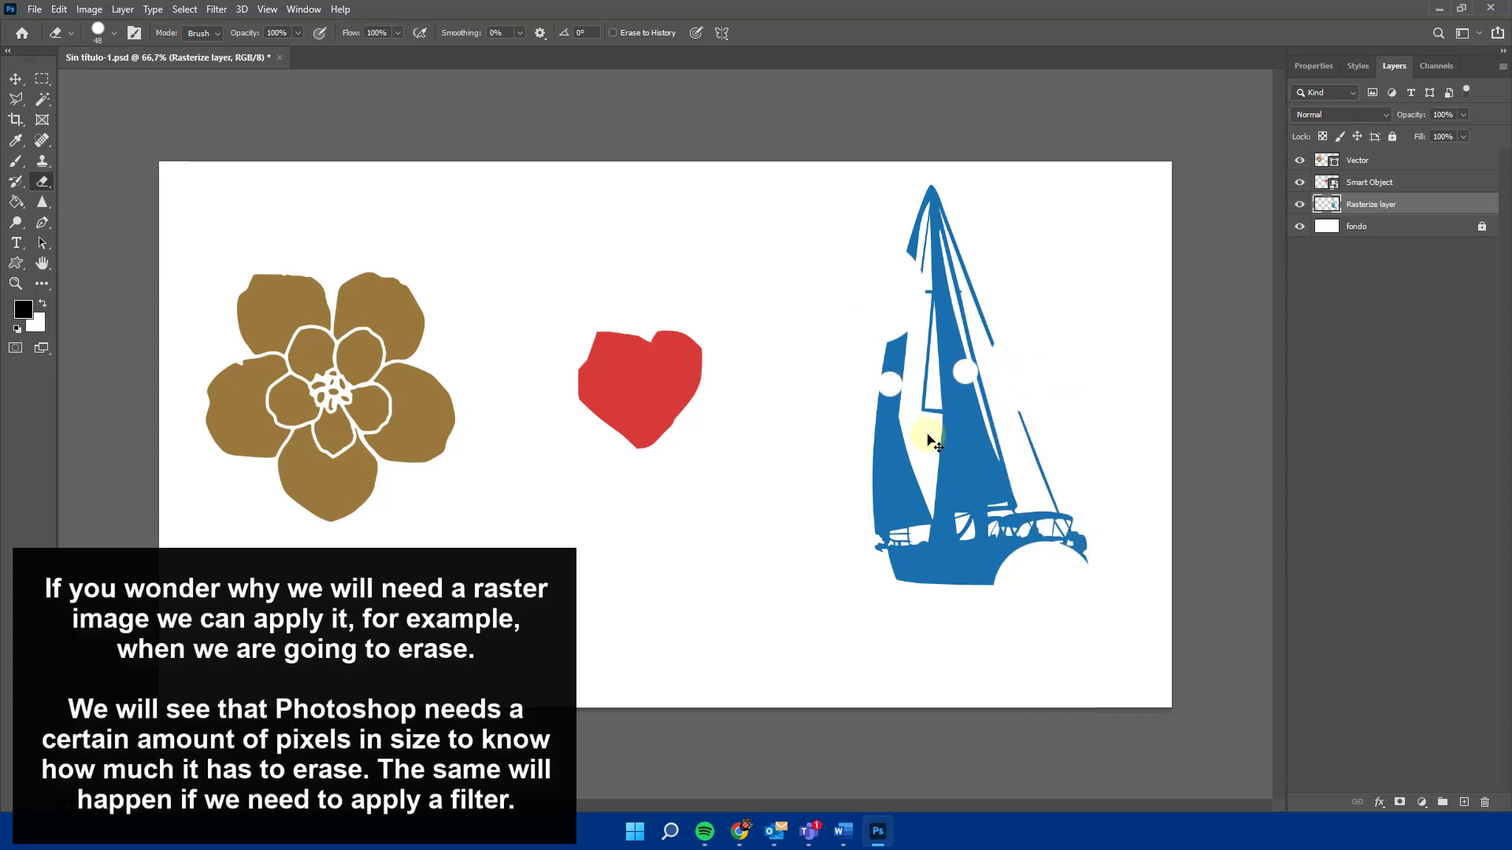
Undo all the eraser strokes made on the sailboat
{"action": "key", "text": "ctrl+z"}
{"action": "key", "text": "ctrl+z"}
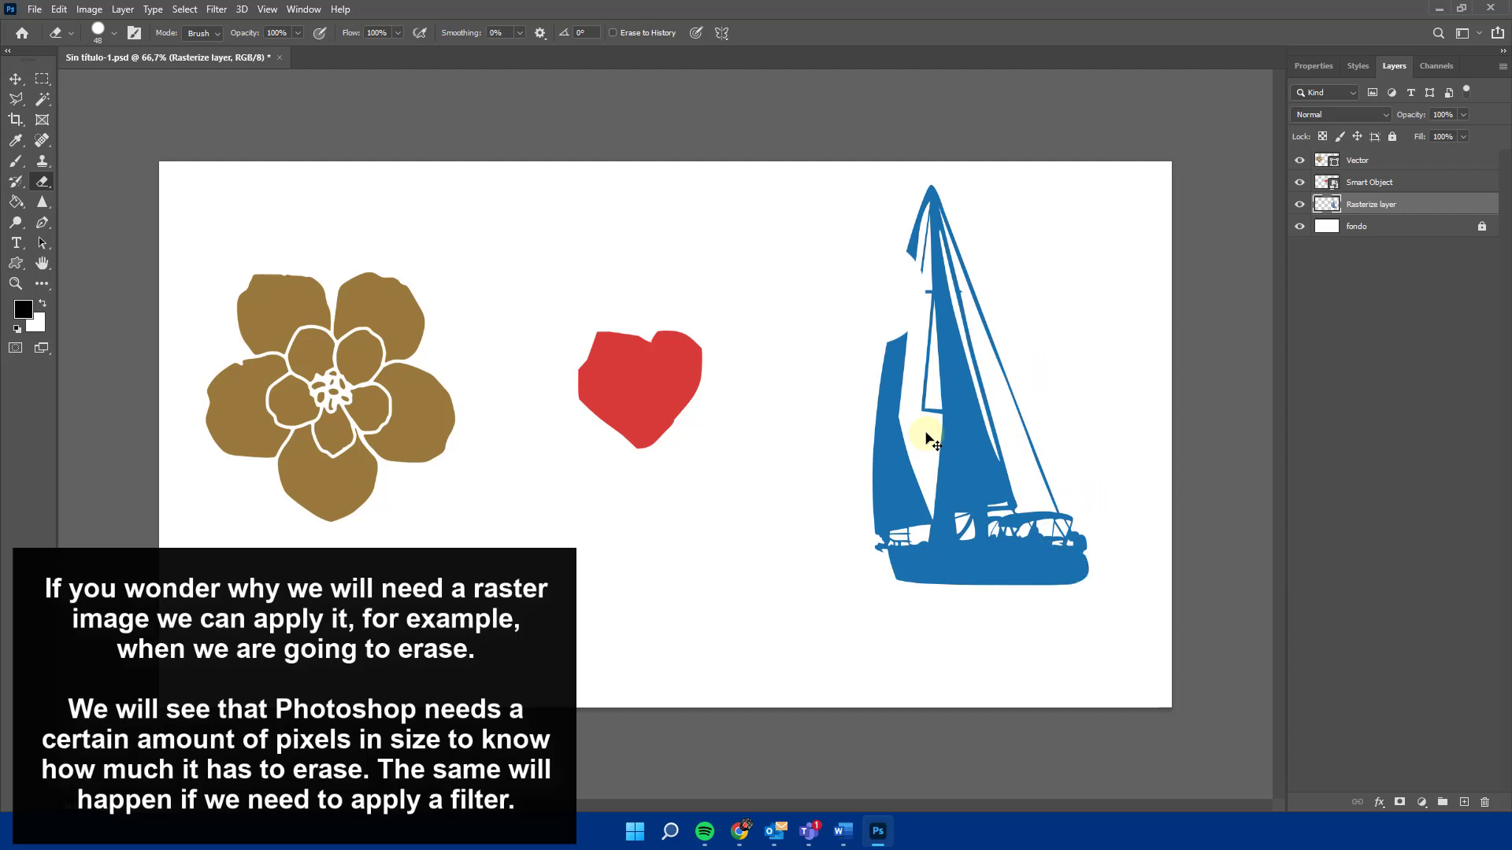
{"action": "key", "text": "ctrl+z"}
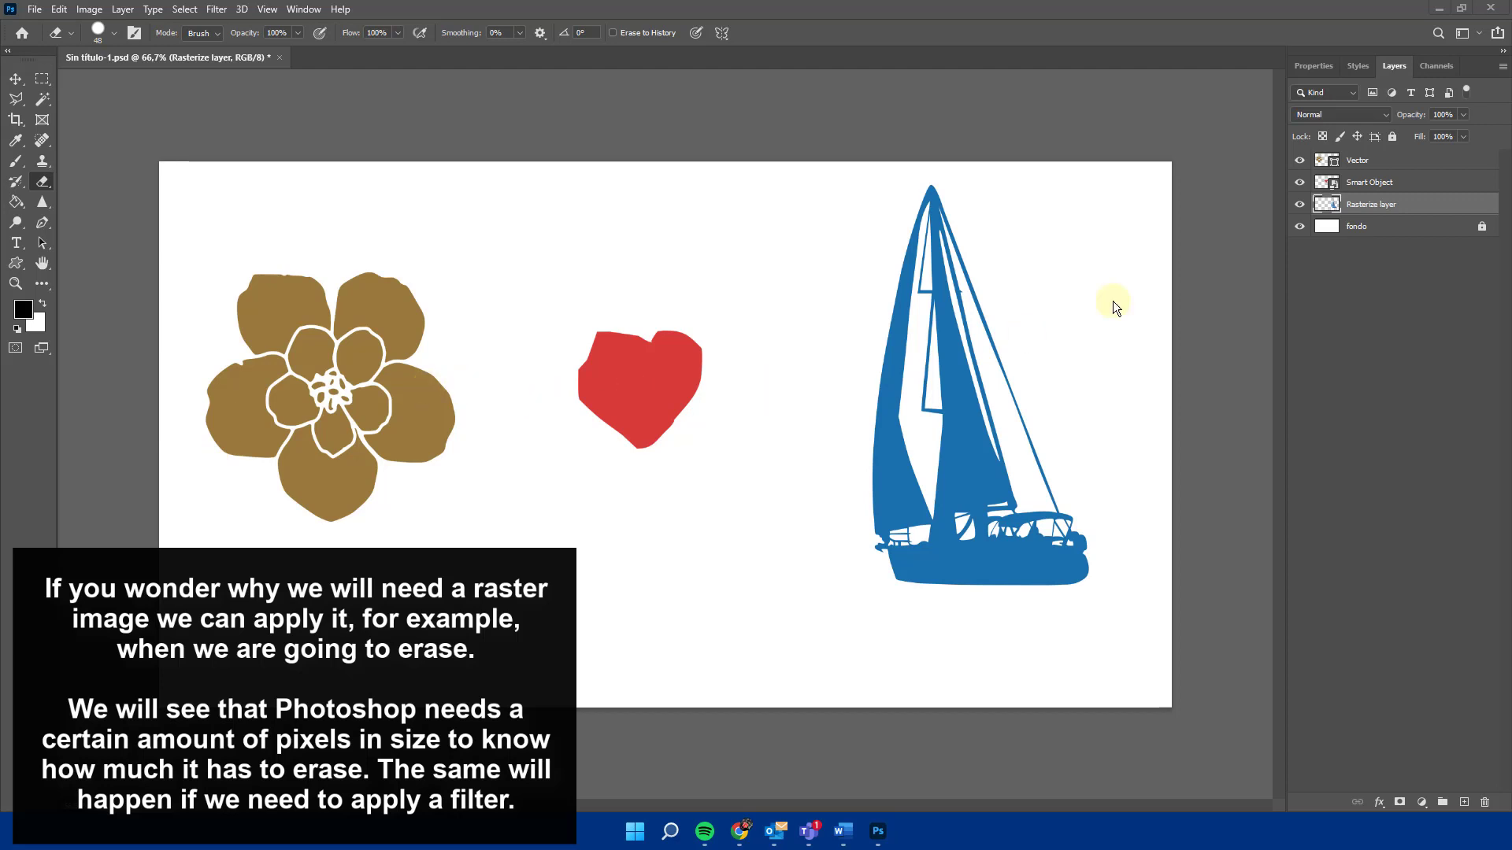
Try to erase part of the heart on the Smart Object layer, declining to rasterize it
{"action": "left_click", "coordinate": [1369, 185]}
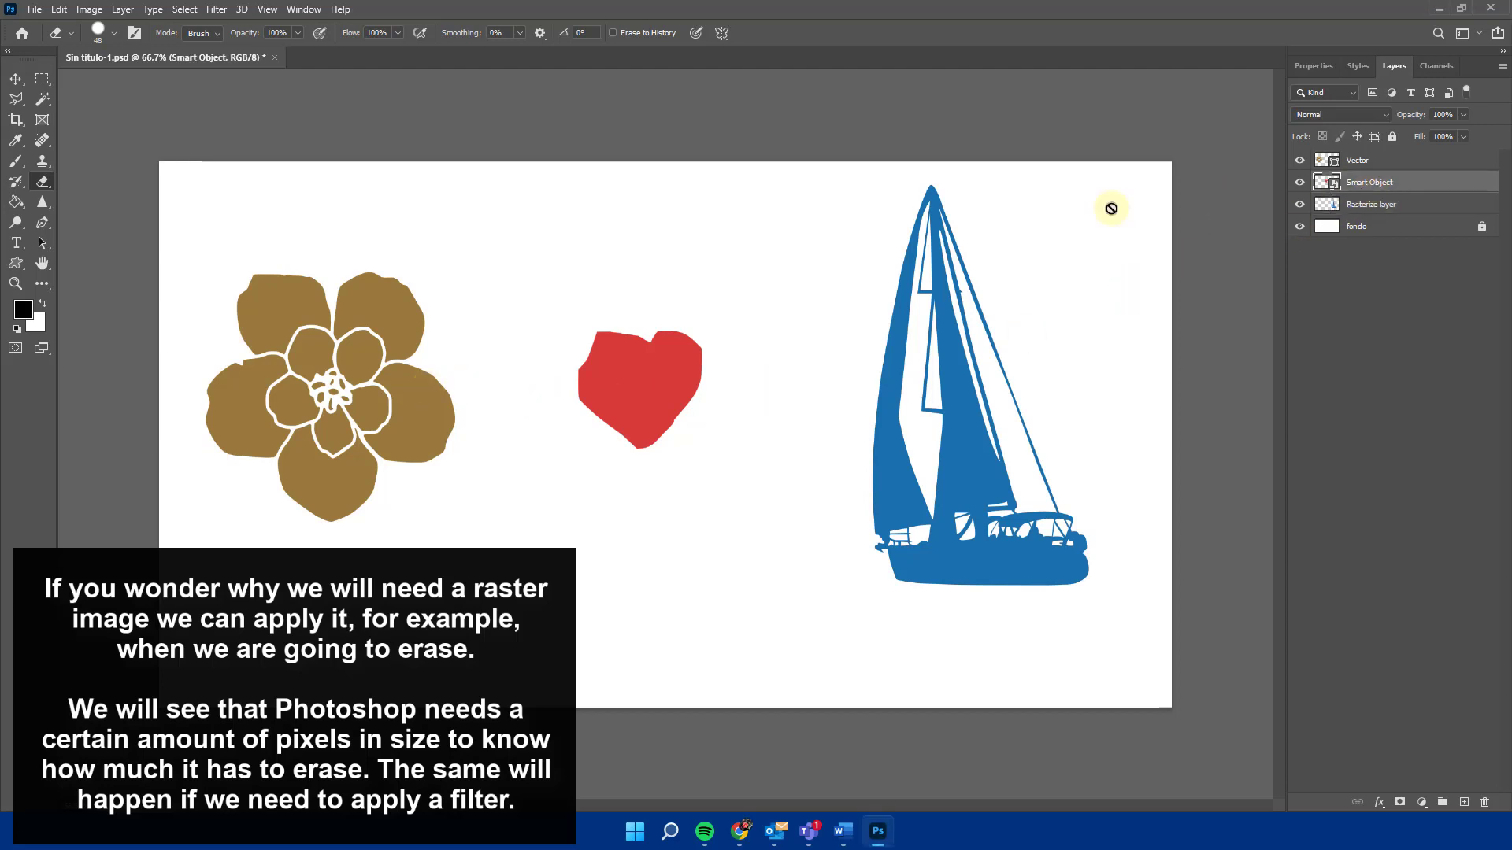
{"action": "left_click", "coordinate": [599, 379]}
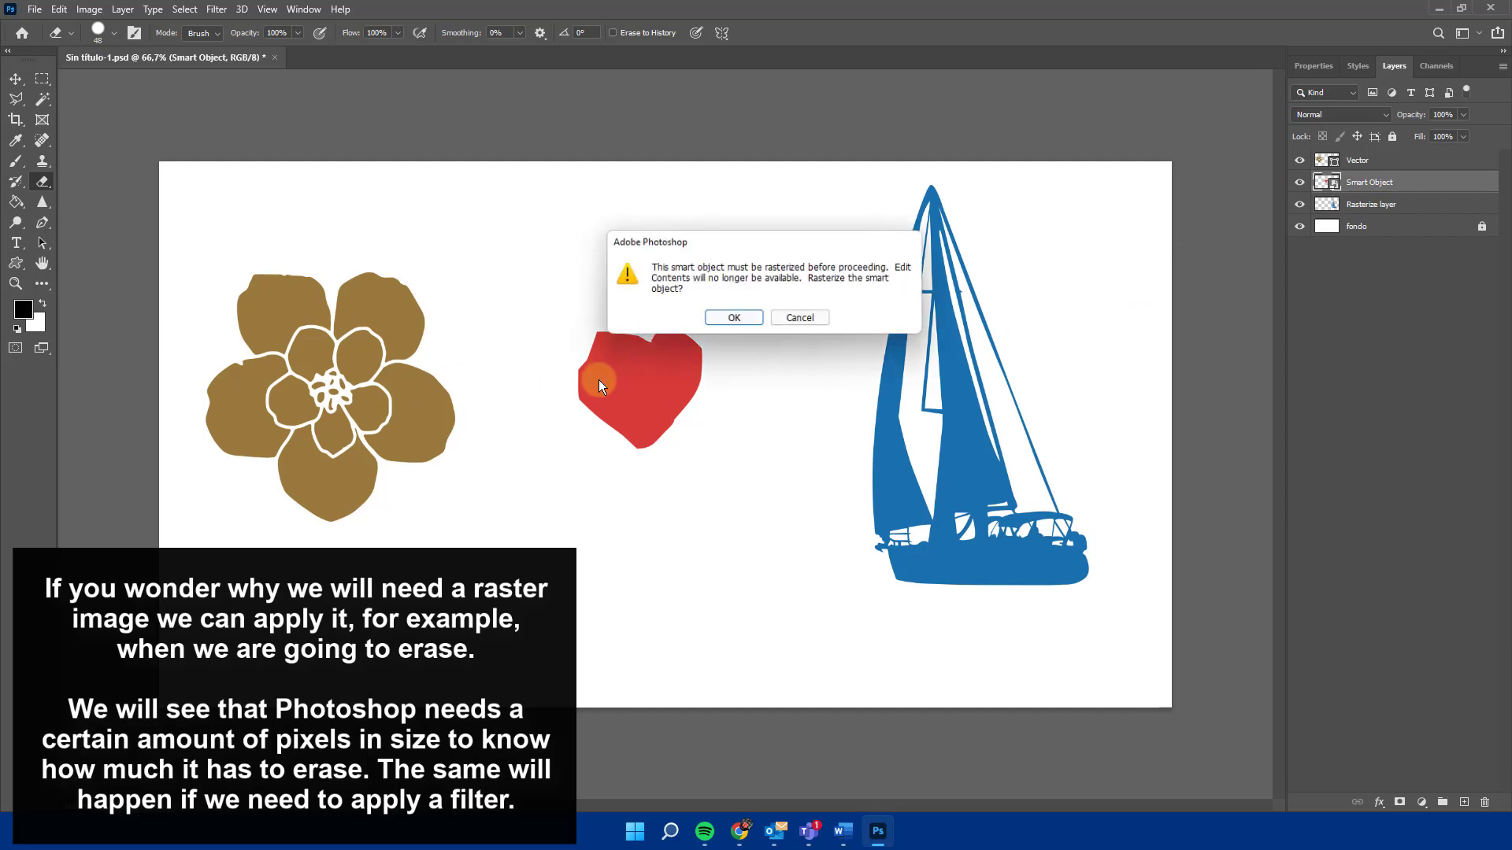
{"action": "left_click", "coordinate": [802, 318]}
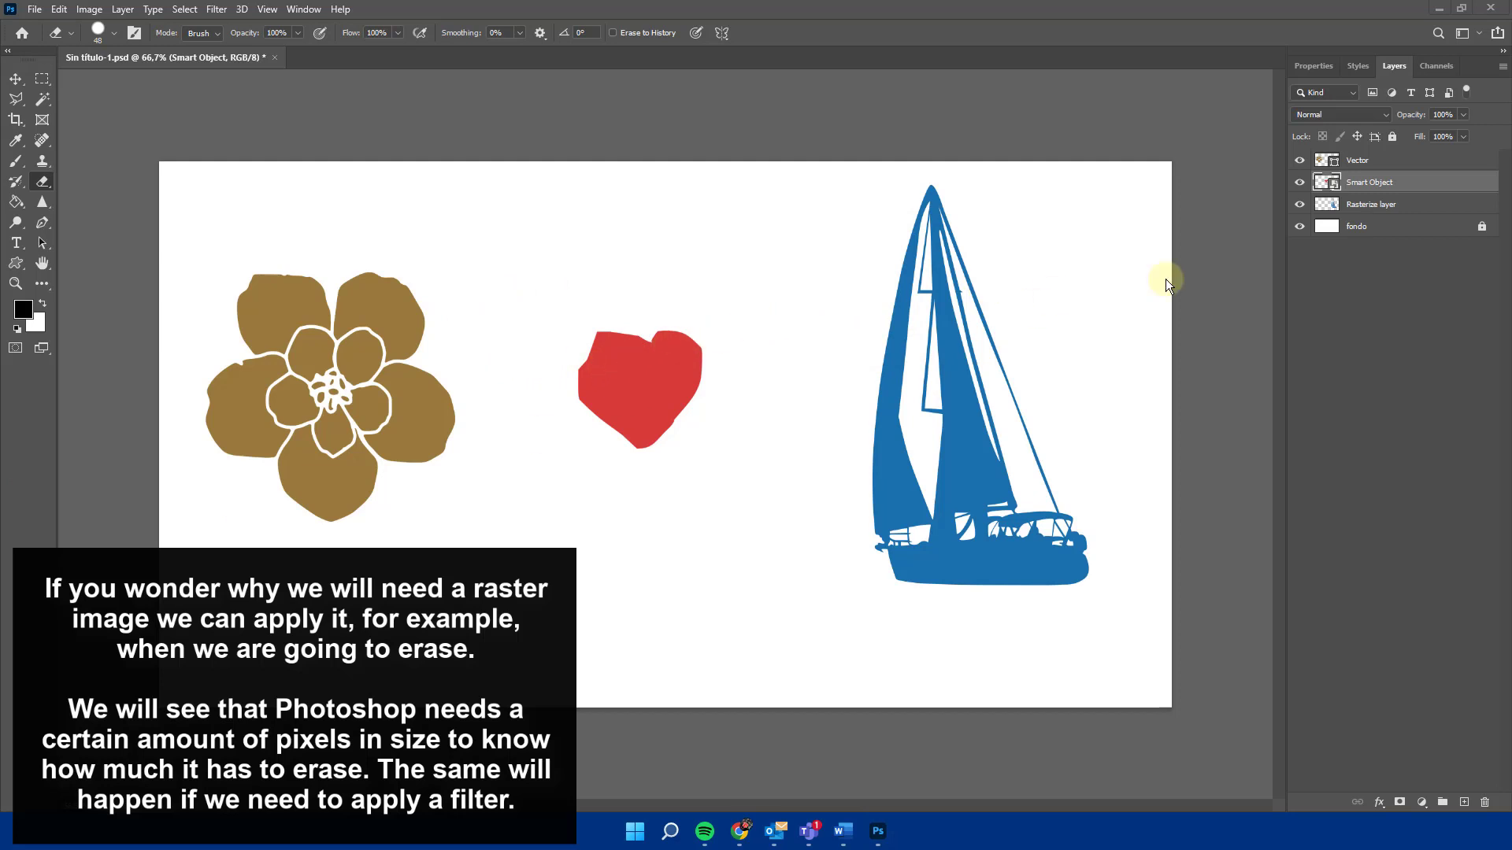
Preview a Gaussian Blur with a 2.3-pixel radius on the Rasterize layer, cancel it and return to the Eraser
{"action": "left_click", "coordinate": [1374, 205]}
{"action": "left_click", "coordinate": [218, 10]}
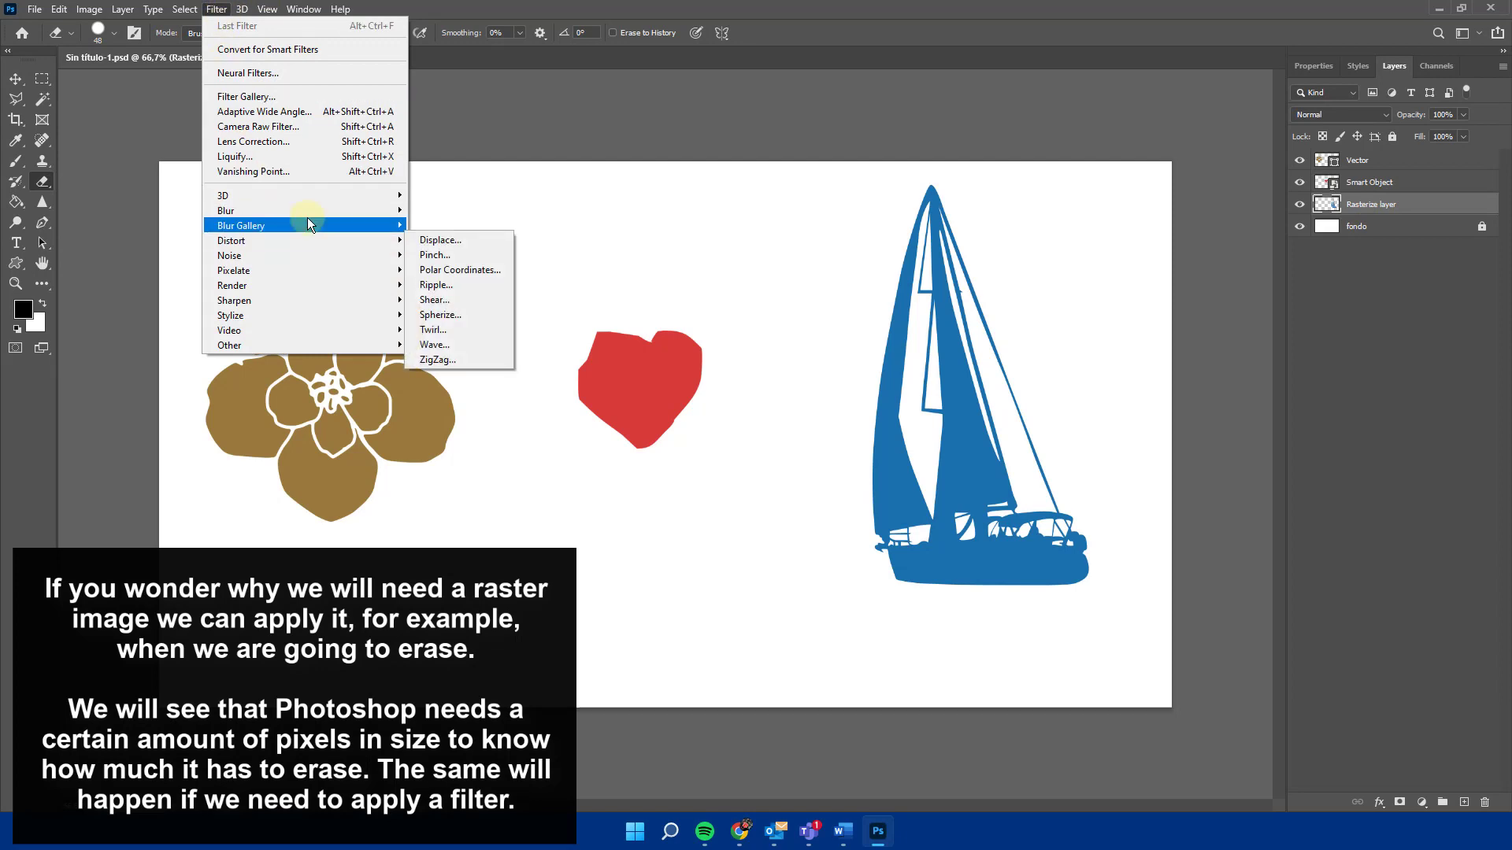
{"action": "mouse_move", "coordinate": [312, 210]}
{"action": "left_click", "coordinate": [447, 270]}
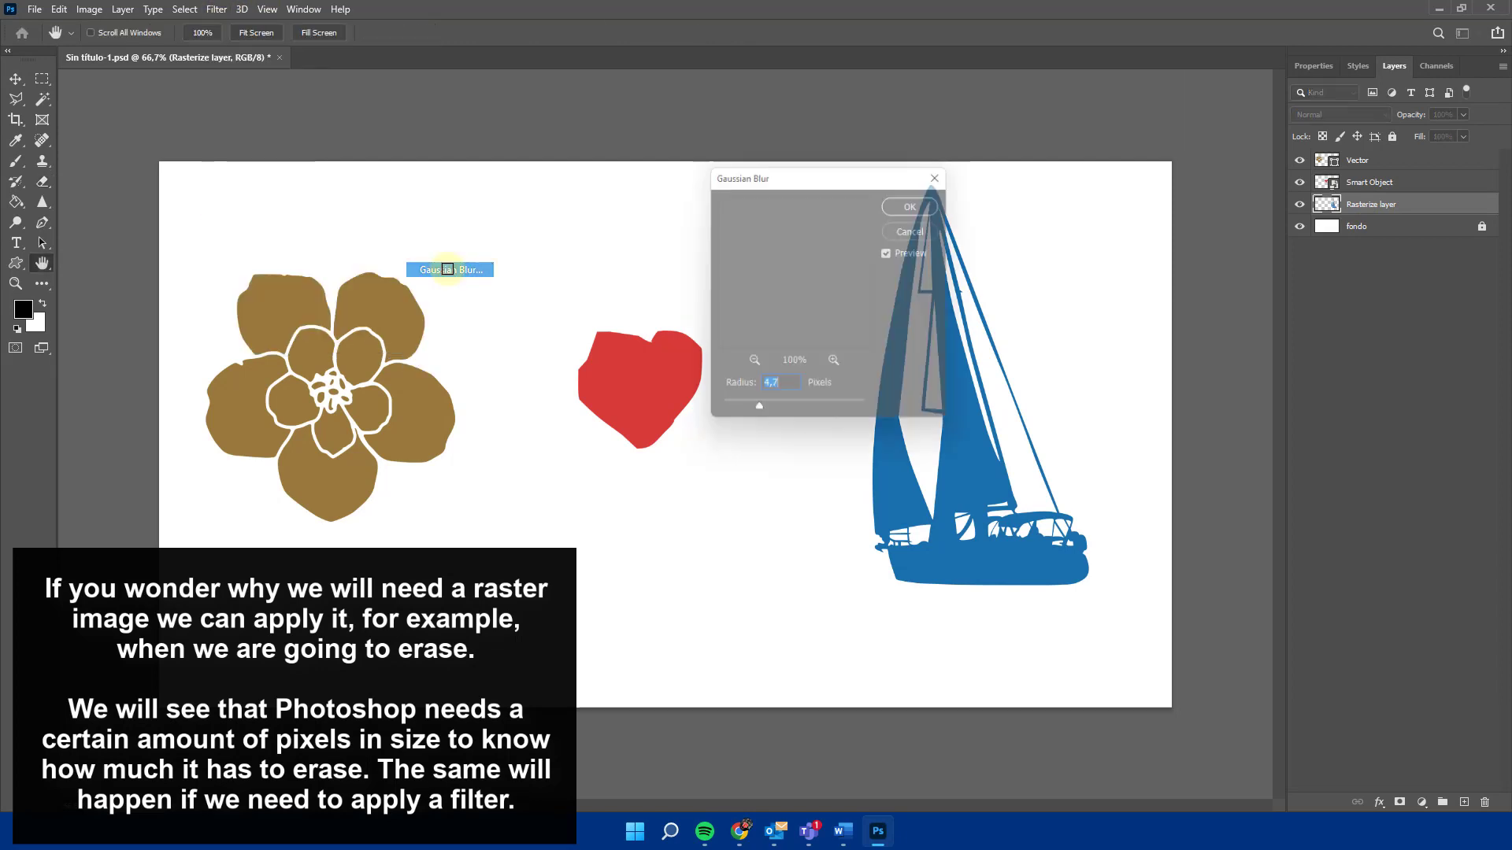
{"action": "left_click_drag", "start_coordinate": [797, 186], "coordinate": [516, 190]}
{"action": "mouse_move", "coordinate": [540, 416]}
{"action": "left_mouse_down"}
{"action": "mouse_move", "coordinate": [561, 411]}
{"action": "mouse_move", "coordinate": [445, 413]}
{"action": "left_mouse_up"}
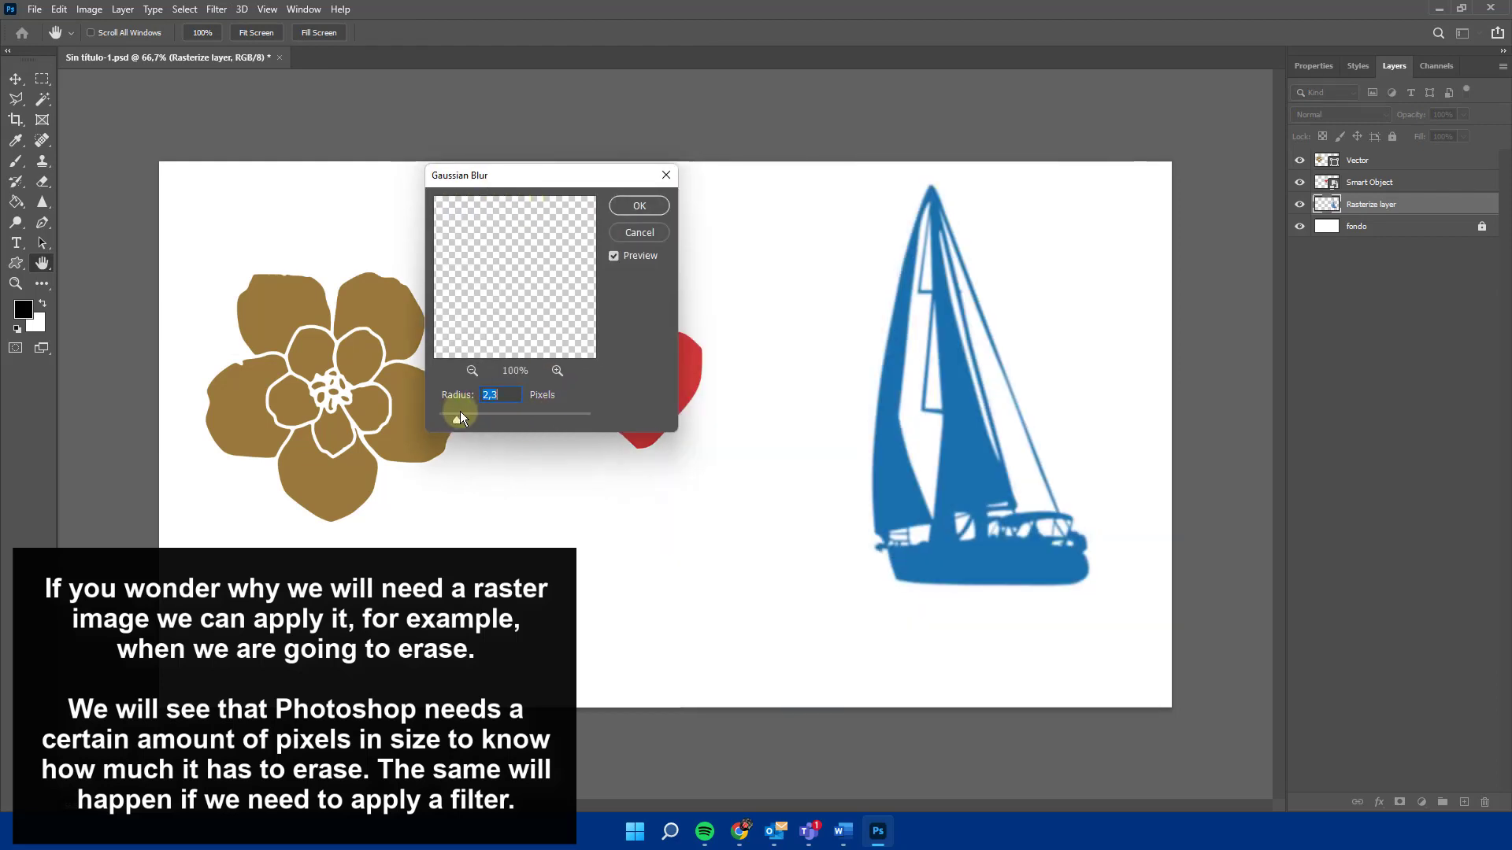
{"action": "left_click", "coordinate": [639, 232]}
{"action": "key", "text": "e"}
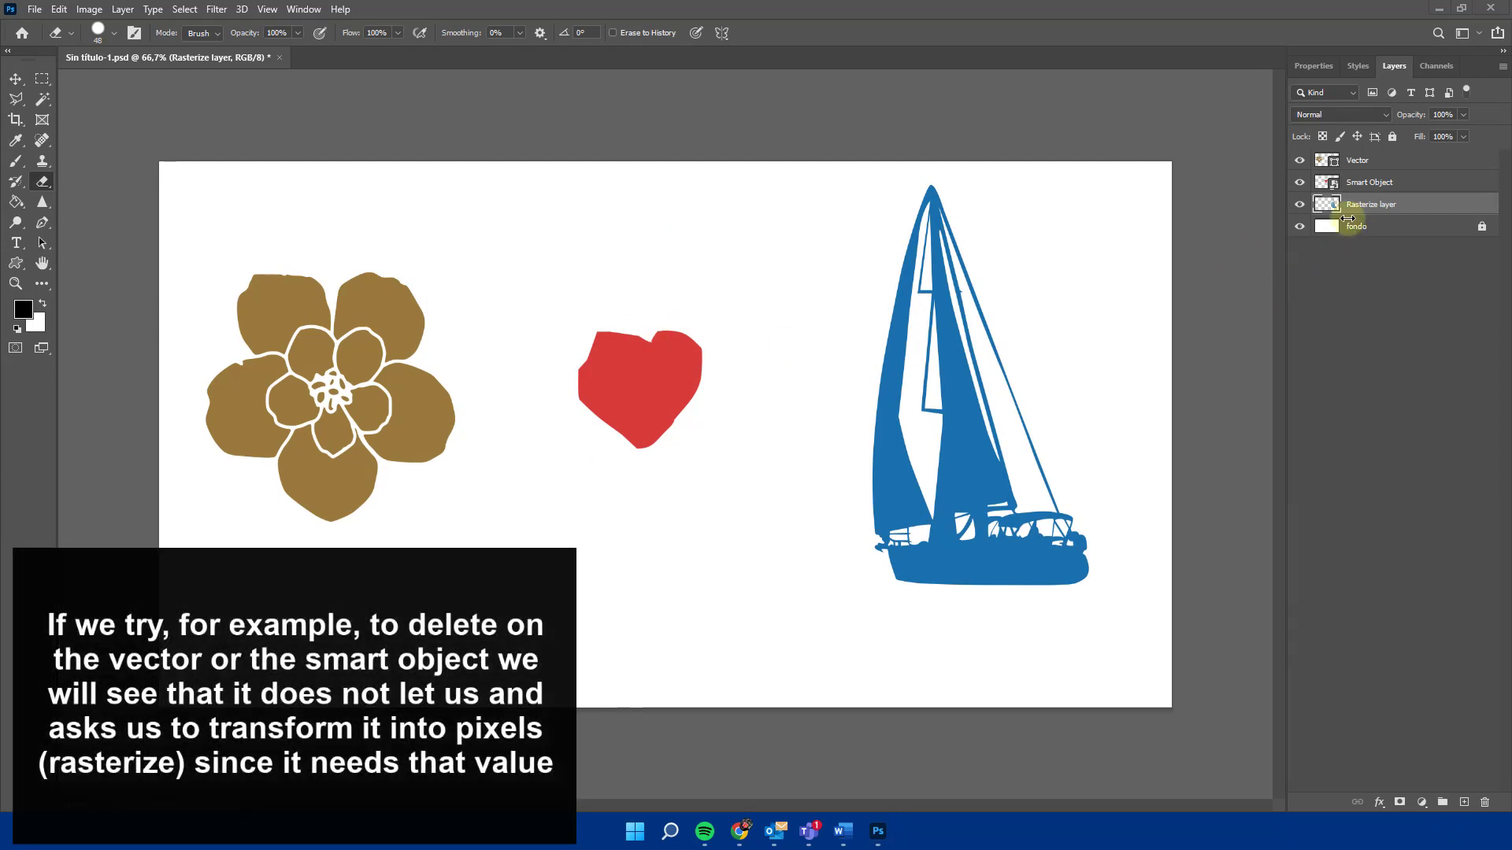
Try to erase on the Smart Object layer and on the Vector layer, declining to rasterize either one
{"action": "left_click", "coordinate": [1362, 183]}
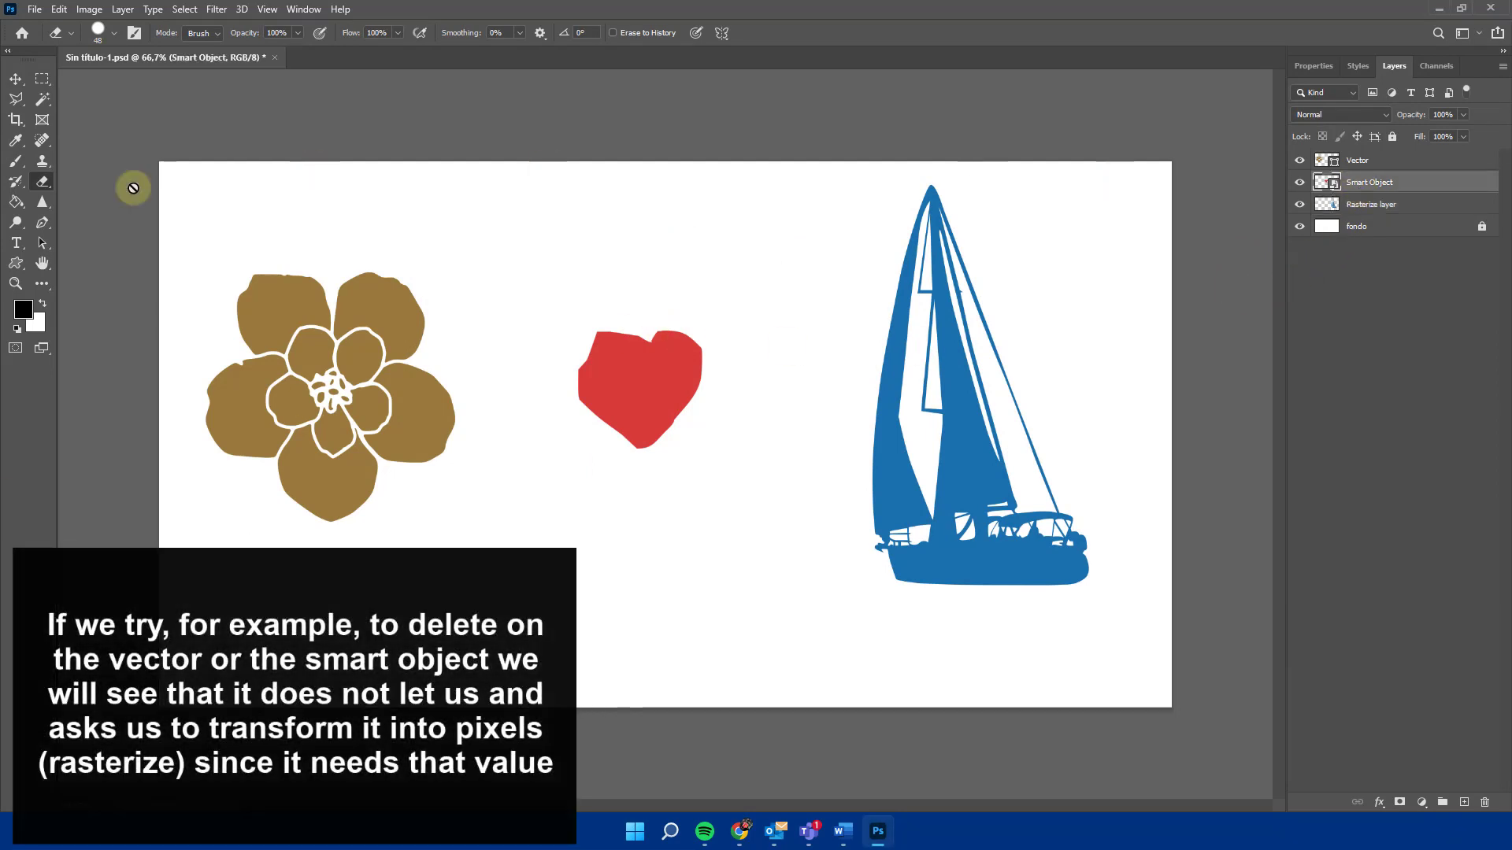
{"action": "left_click", "coordinate": [354, 337]}
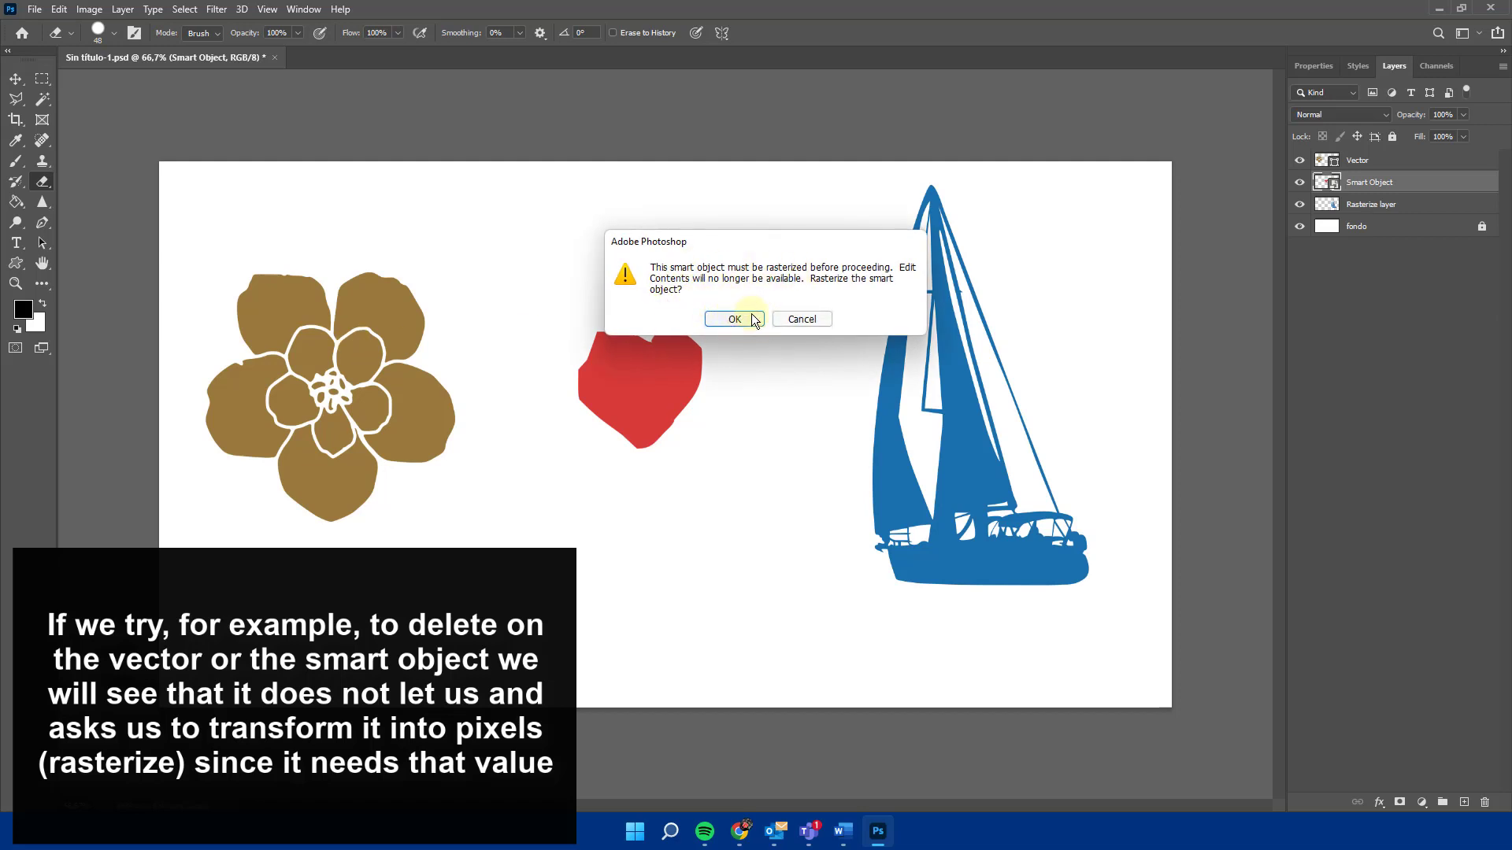
{"action": "left_click", "coordinate": [801, 319]}
{"action": "left_click", "coordinate": [1351, 165]}
{"action": "left_click", "coordinate": [628, 365]}
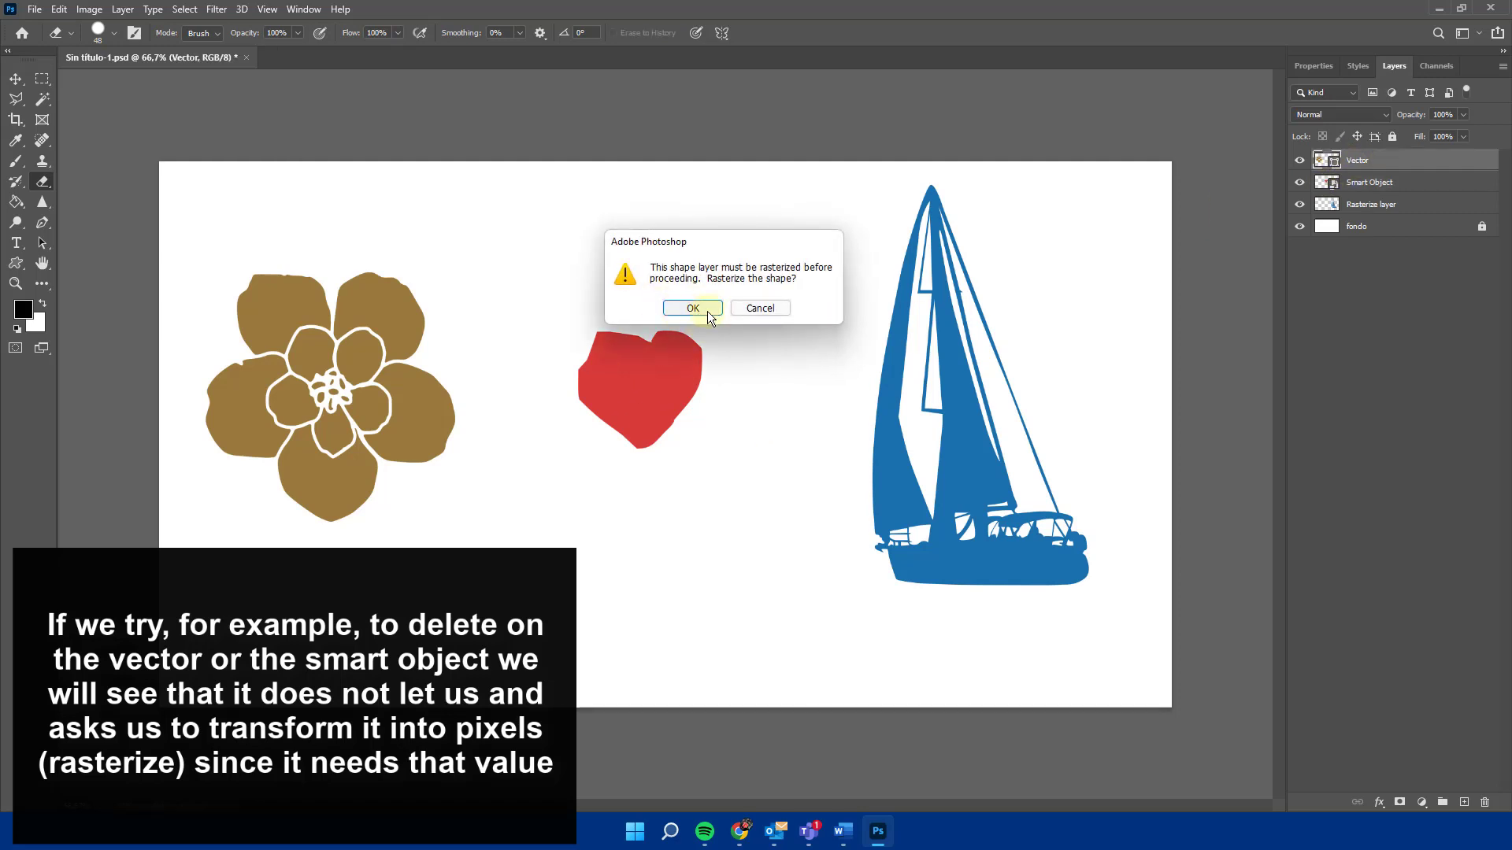
{"action": "left_click", "coordinate": [749, 308]}
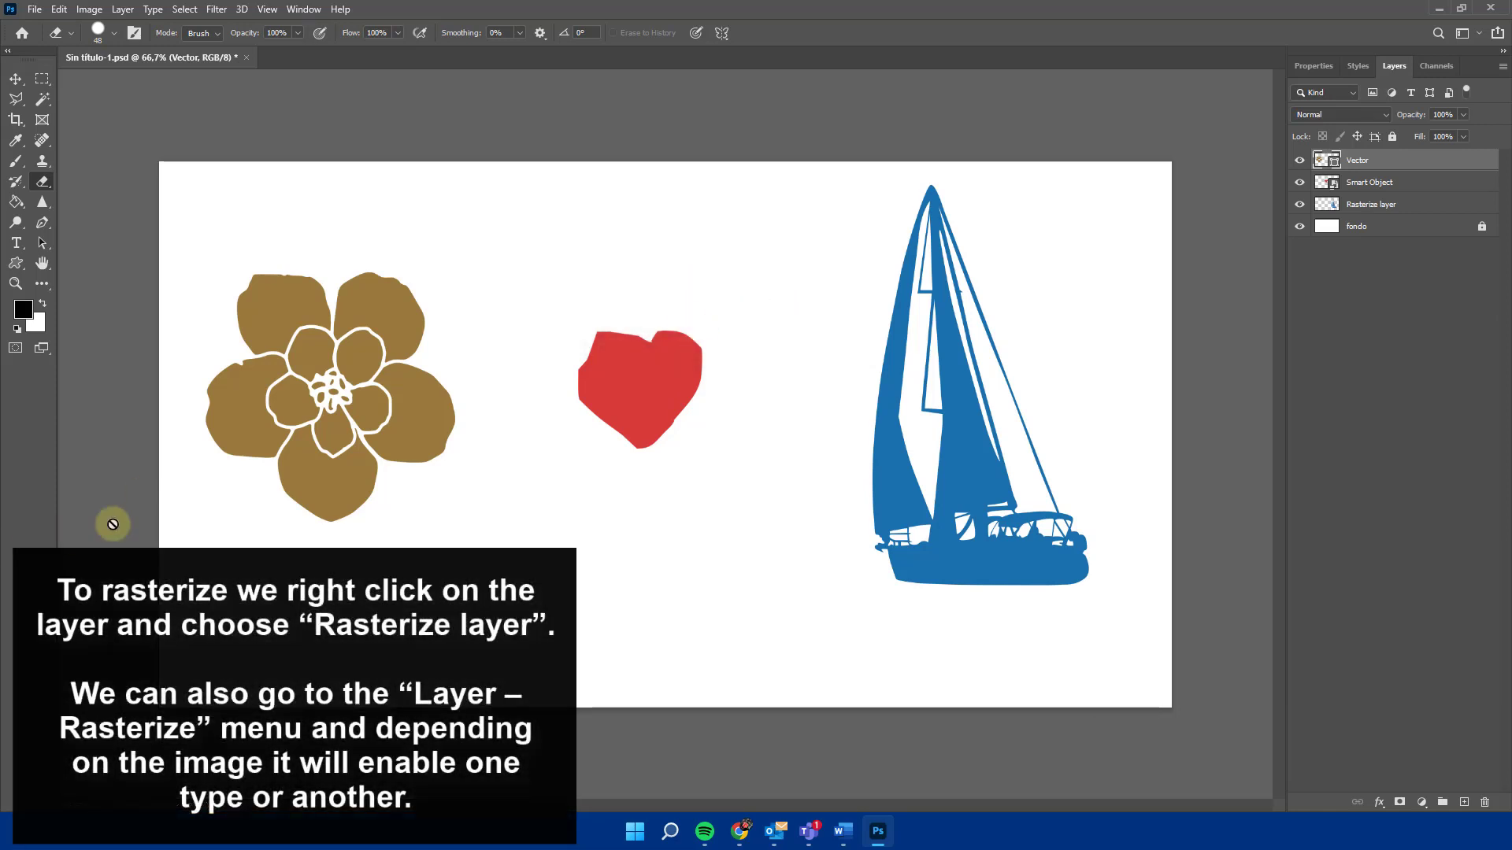
Rasterize the Vector layer and the Smart Object layer
{"action": "right_click", "coordinate": [1352, 162]}
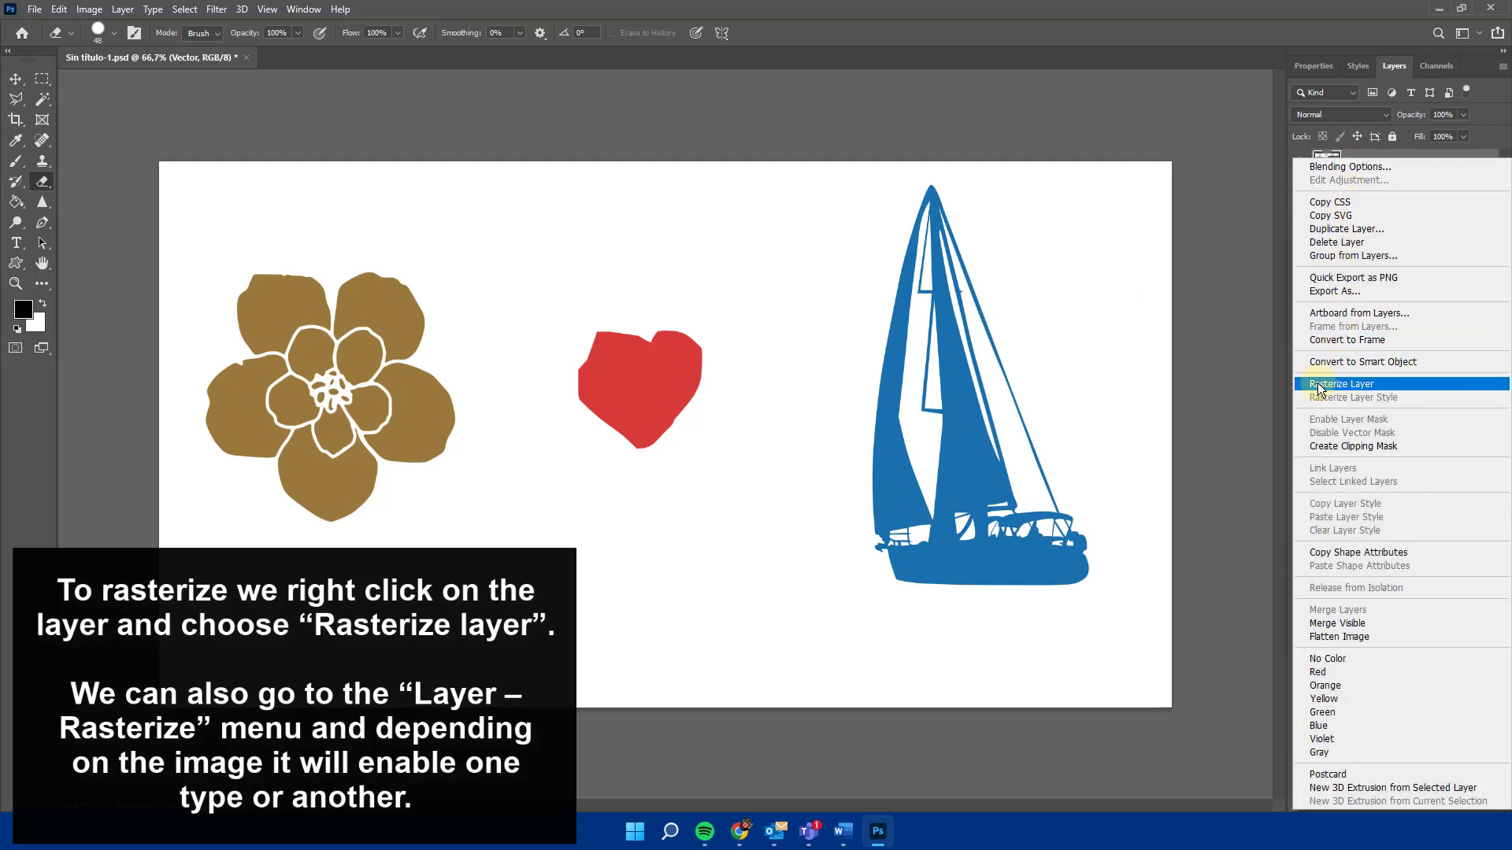
{"action": "left_click", "coordinate": [1318, 386]}
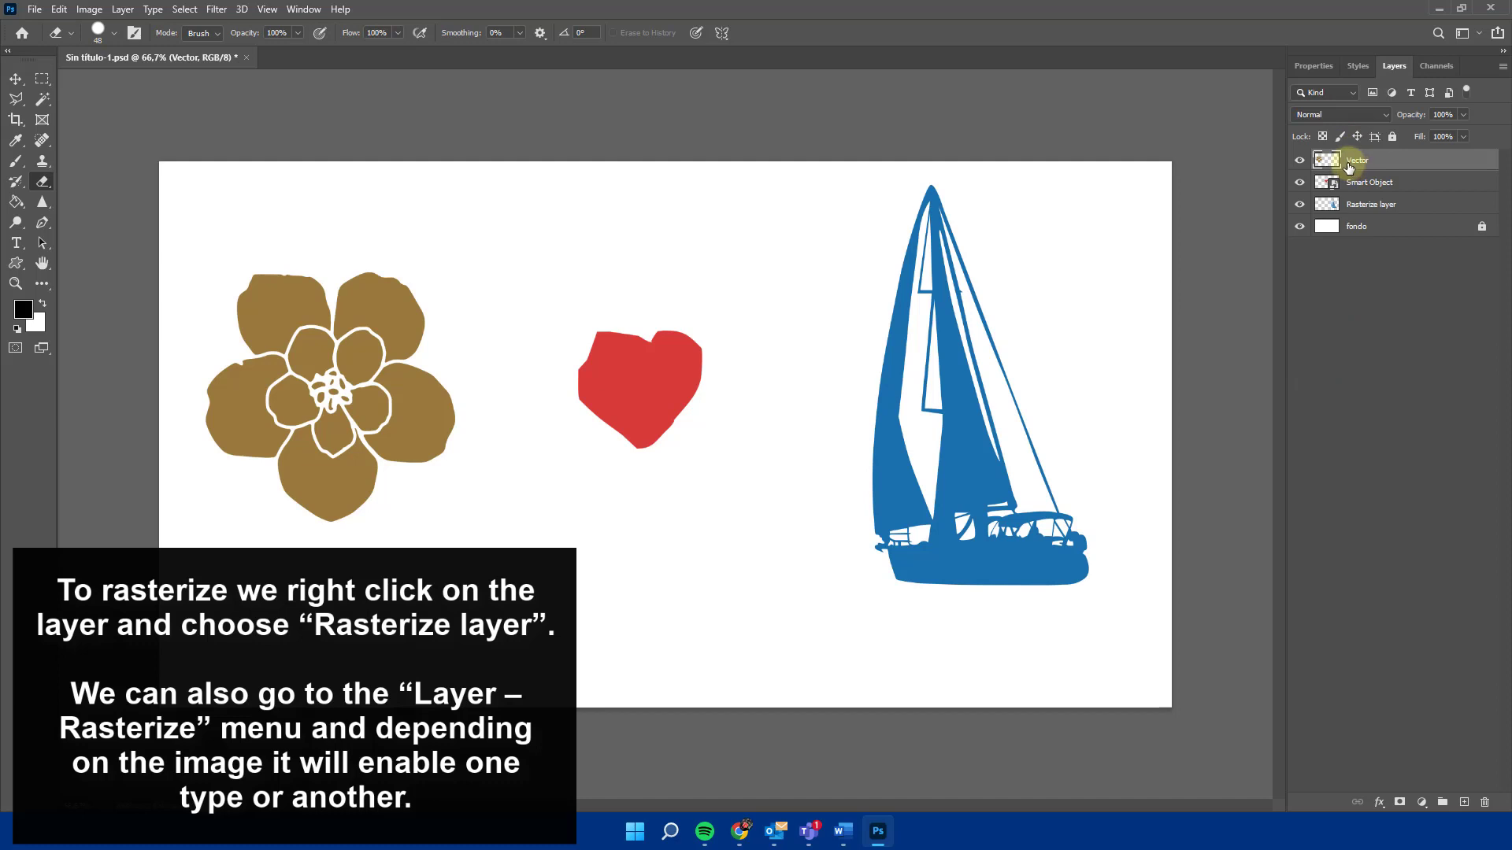
{"action": "left_click", "coordinate": [1348, 180]}
{"action": "right_click", "coordinate": [1349, 181]}
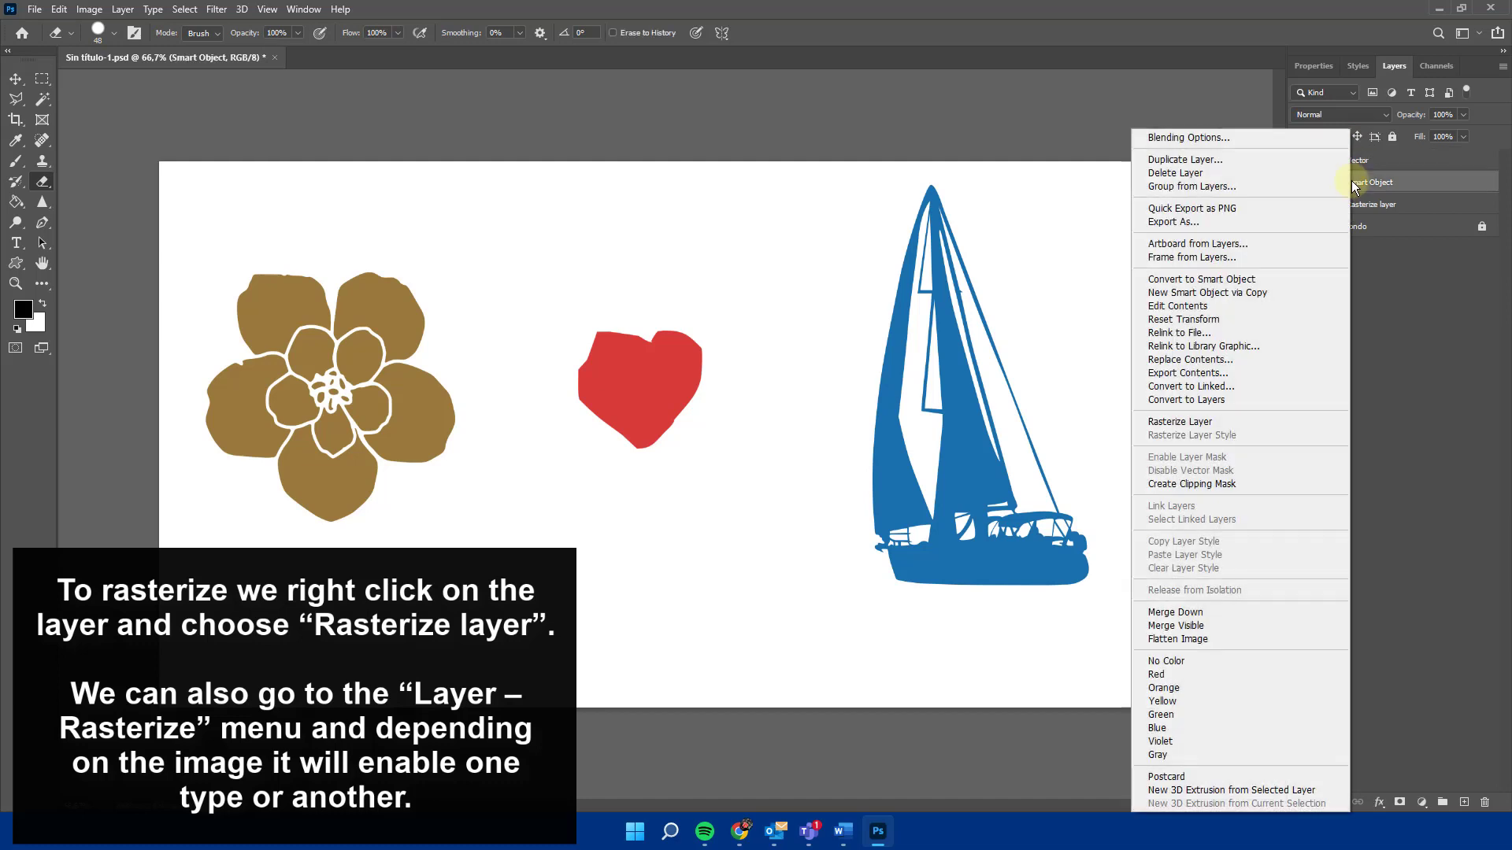
{"action": "left_click", "coordinate": [1204, 422]}
Erase a stroke into the heart, and undo back to before the Vector and Smart Object layers were rasterized
{"action": "mouse_move", "coordinate": [736, 388]}
{"action": "left_mouse_down"}
{"action": "mouse_move", "coordinate": [570, 389]}
{"action": "mouse_move", "coordinate": [675, 401]}
{"action": "left_mouse_up"}
{"action": "key", "text": "ctrl+z"}
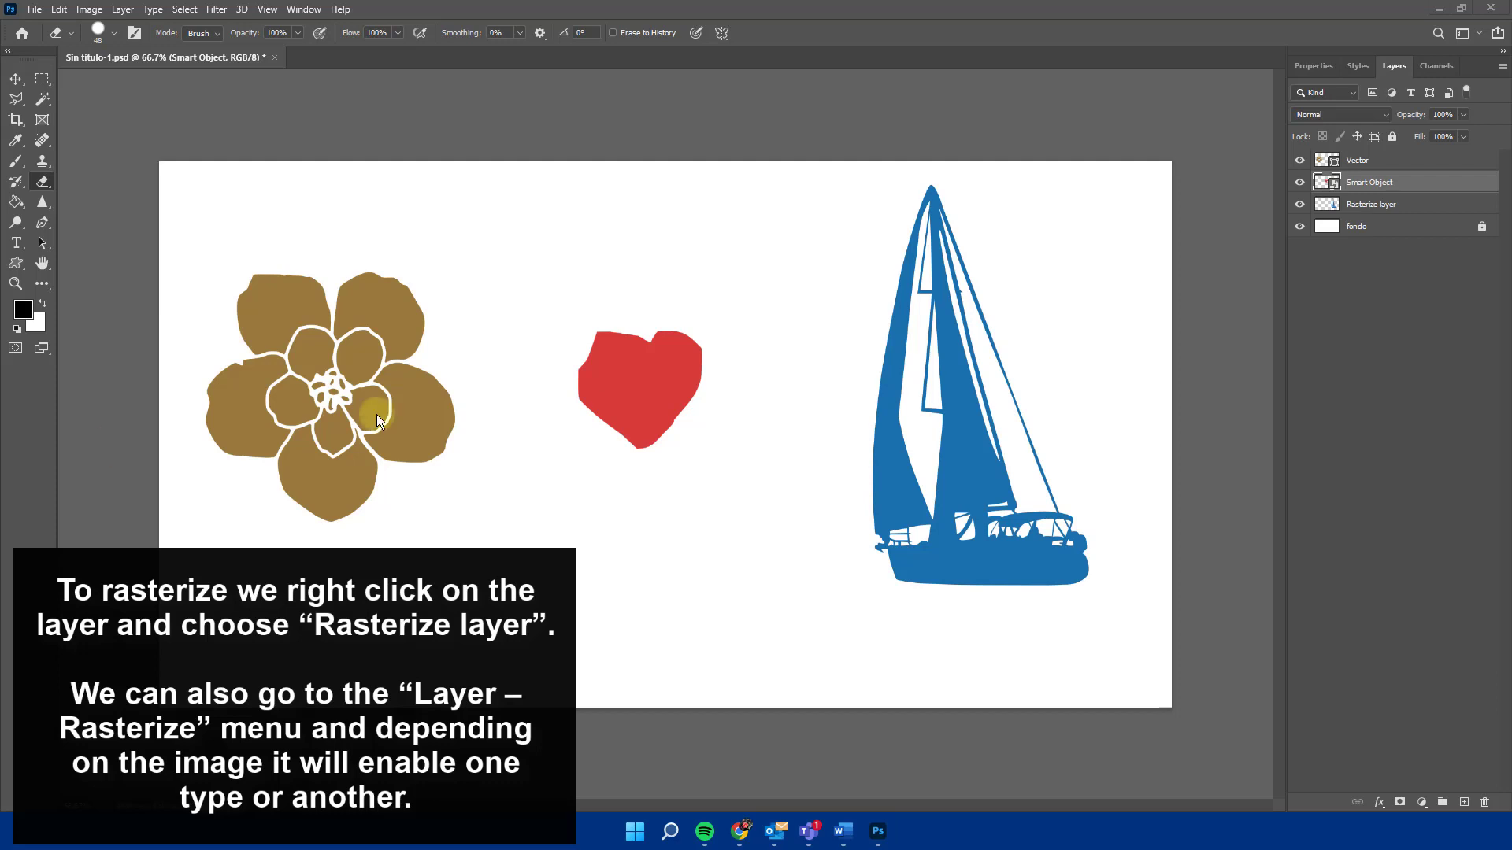
Rasterize the Smart Object layer and erase parts of the heart
{"action": "right_click", "coordinate": [1374, 182]}
{"action": "left_click", "coordinate": [1193, 422]}
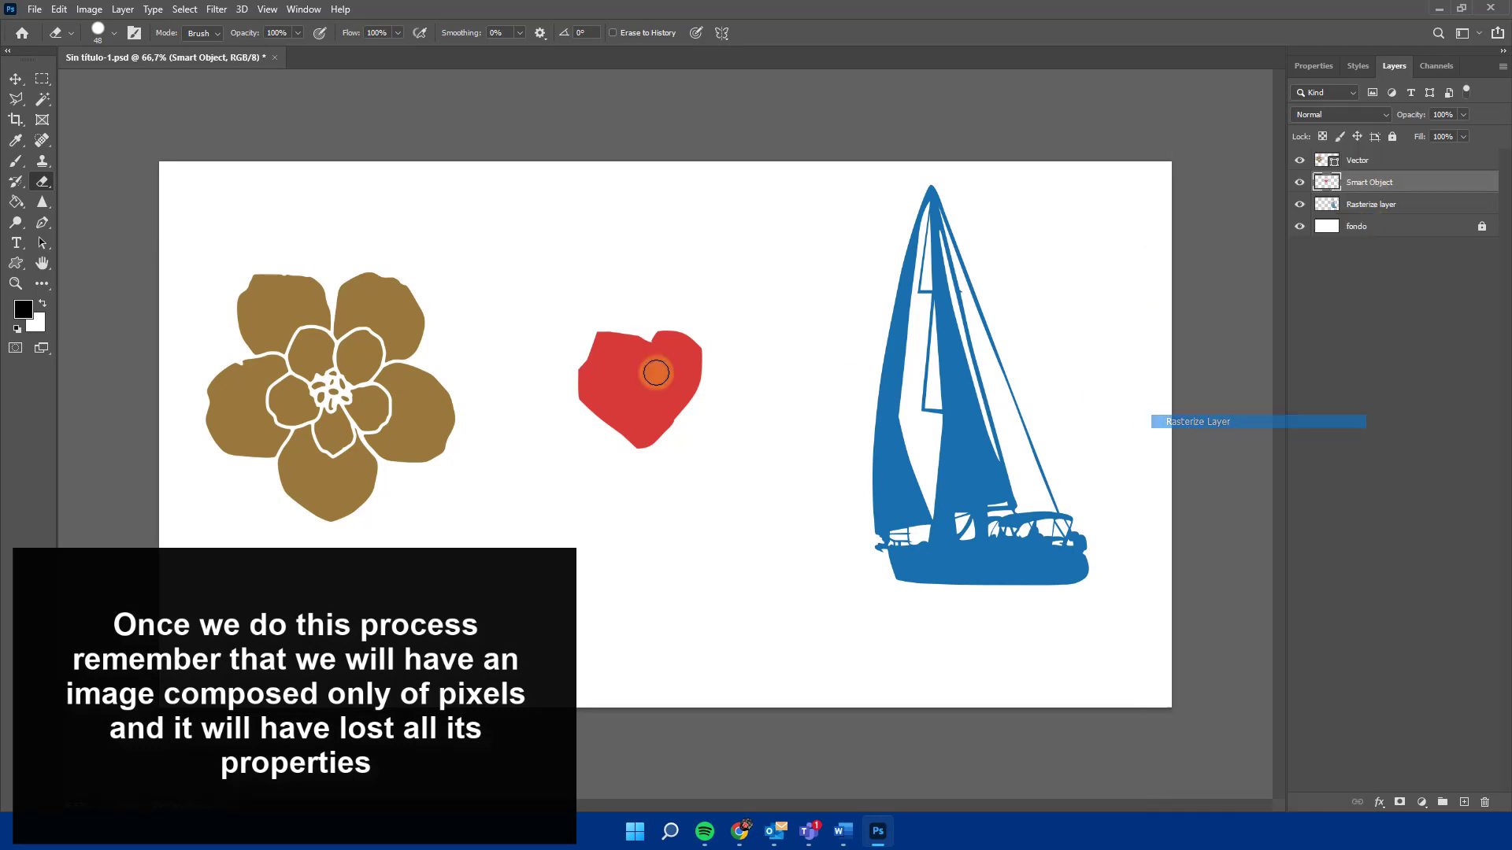
{"action": "mouse_move", "coordinate": [621, 404]}
{"action": "left_mouse_down"}
{"action": "mouse_move", "coordinate": [673, 418]}
{"action": "mouse_move", "coordinate": [1374, 400]}
{"action": "left_mouse_up"}
Enlarge the partly erased heart proportionally to about 645% and apply the transform
{"action": "left_click", "coordinate": [15, 79]}
{"action": "left_click_drag", "start_coordinate": [780, 404], "coordinate": [637, 396]}
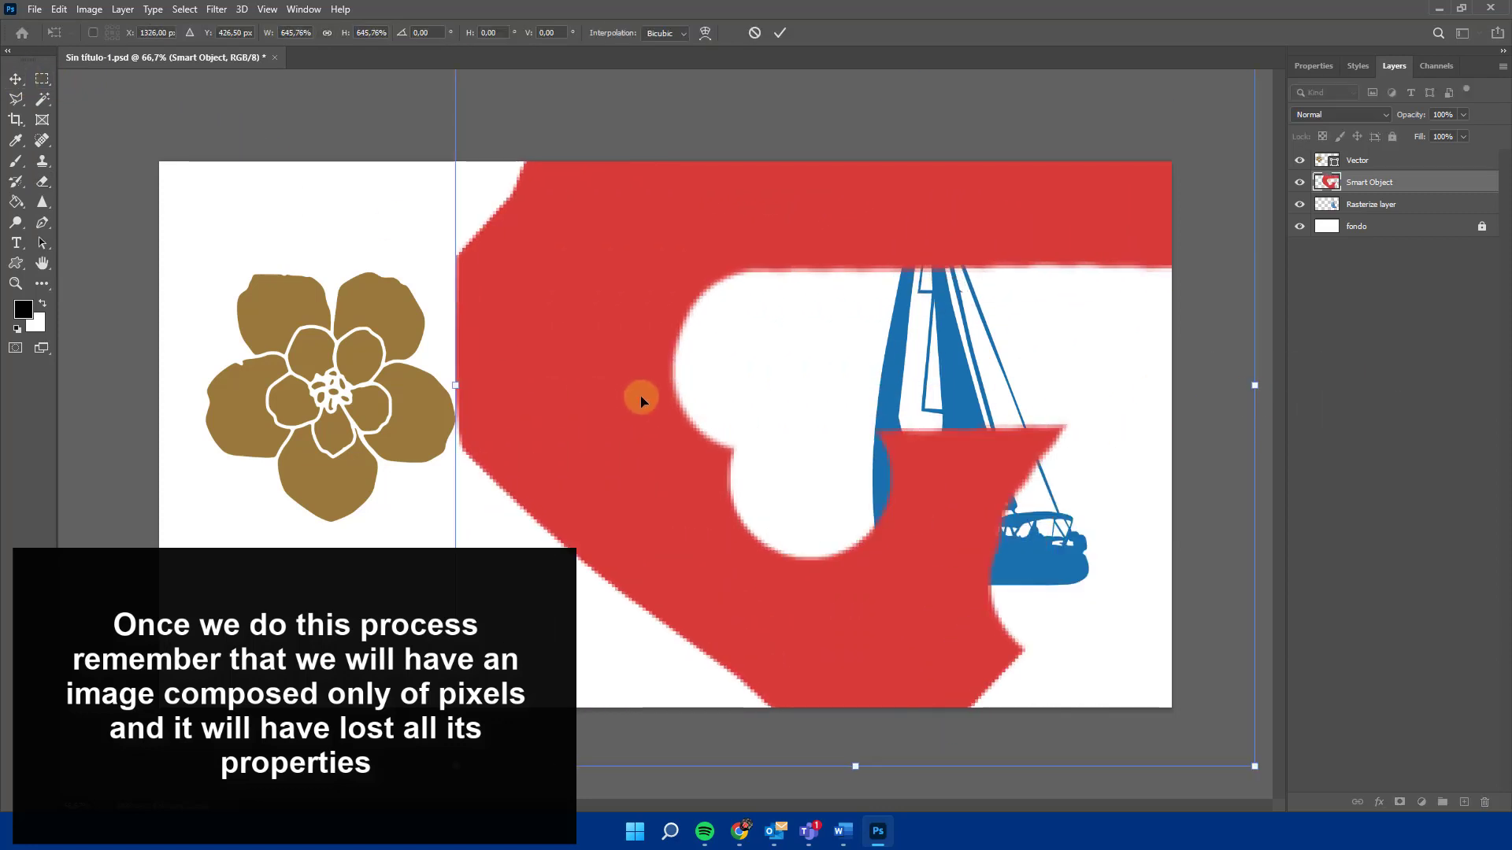
{"action": "key", "text": "Return"}
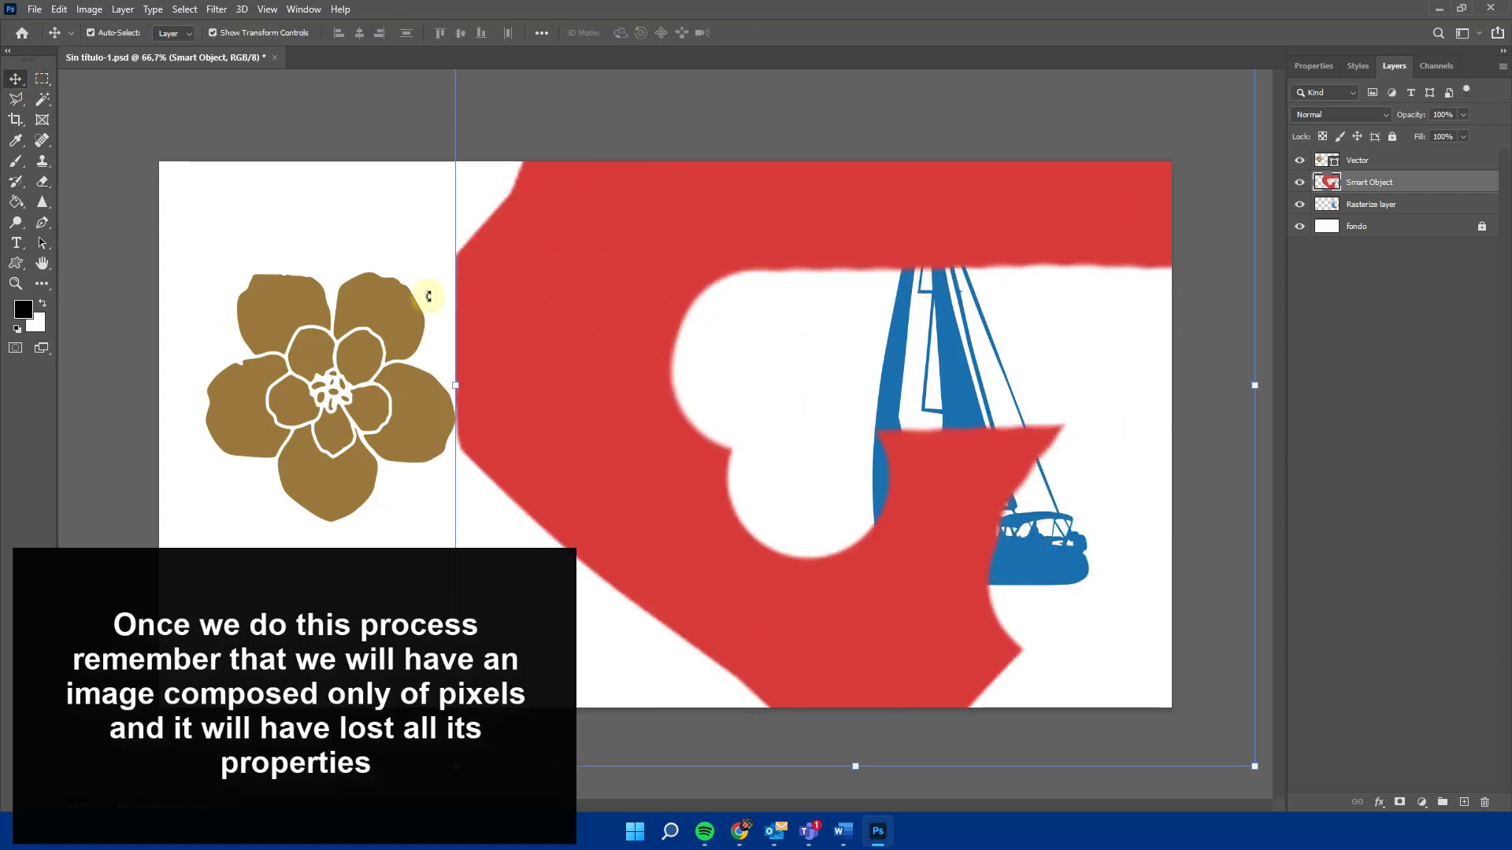
Undo the heart's enlargement and its eraser strokes, keeping the layer rasterized
{"action": "key", "text": "ctrl"}
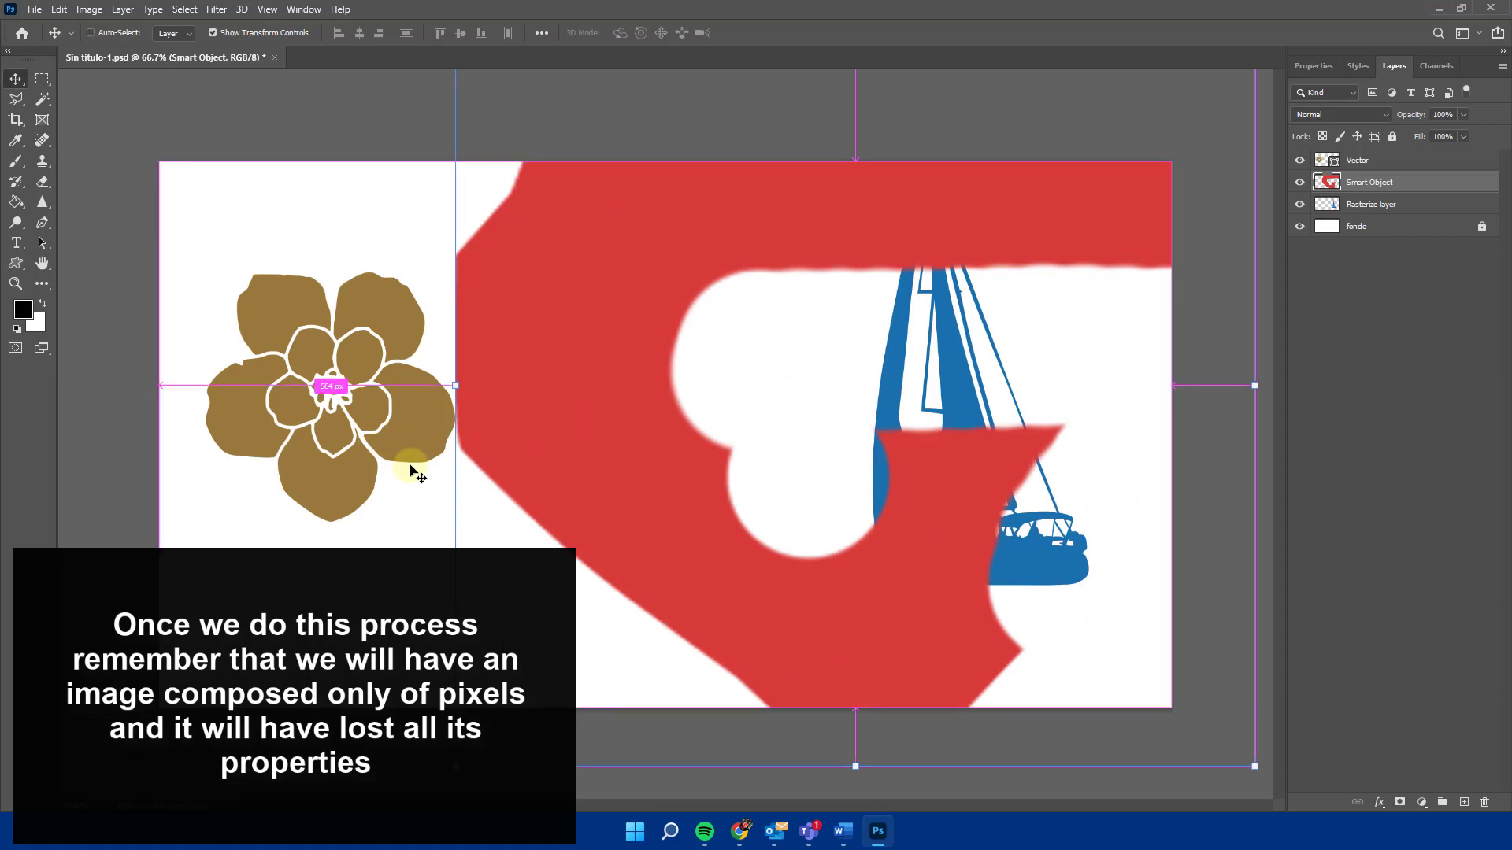
{"action": "key", "text": "ctrl+z"}
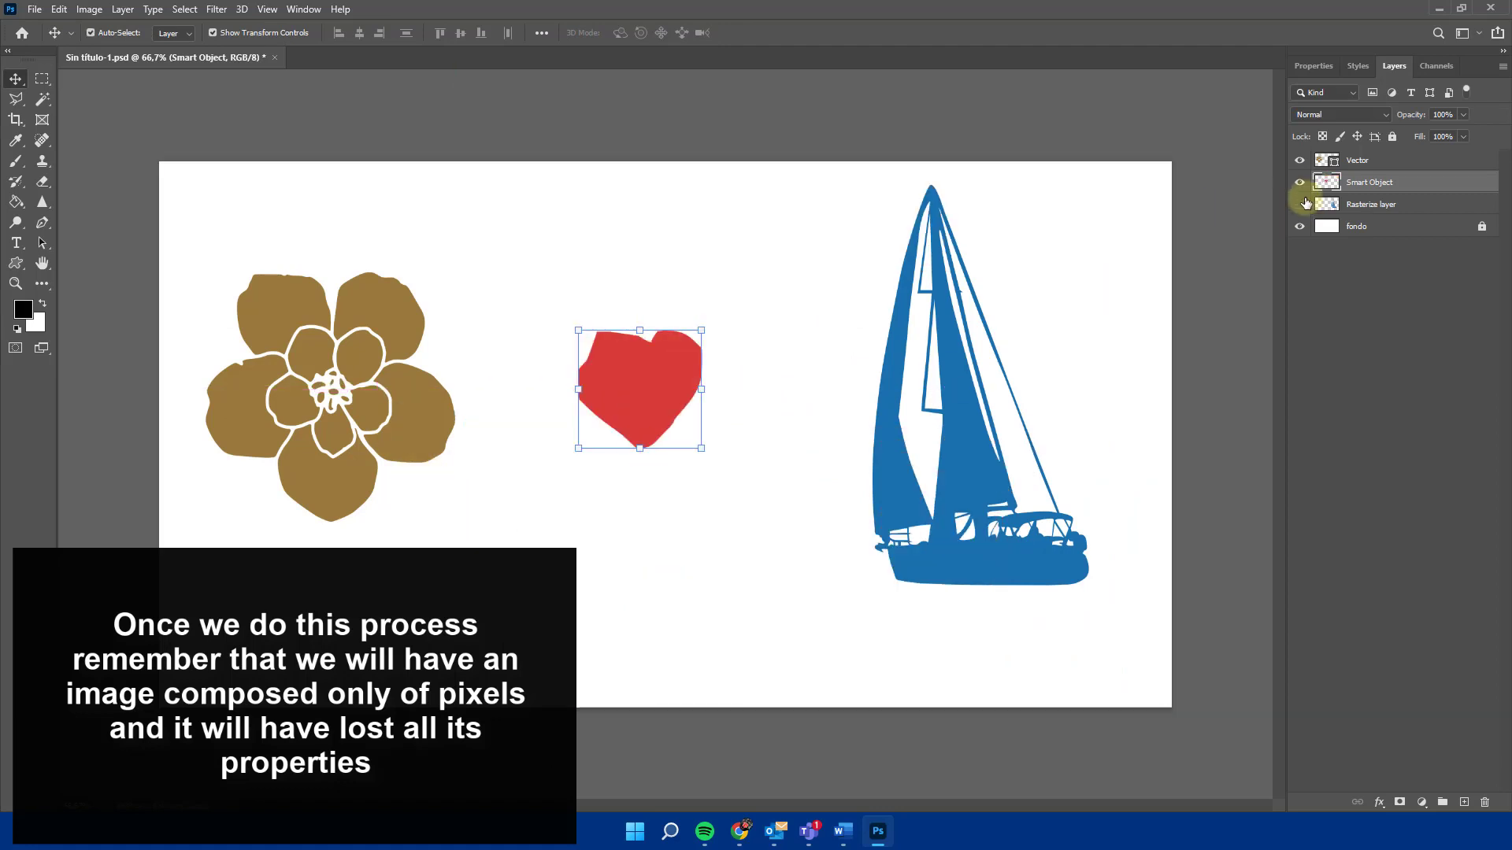
Hide the Rasterize layer, Smart Object and Vector layers
{"action": "left_click", "coordinate": [1301, 205]}
{"action": "left_click", "coordinate": [1301, 183]}
{"action": "left_click", "coordinate": [1300, 162]}
Add the text "SOLVETIC" in black (000000) on the upper left part of the canvas
{"action": "left_click", "coordinate": [16, 243]}
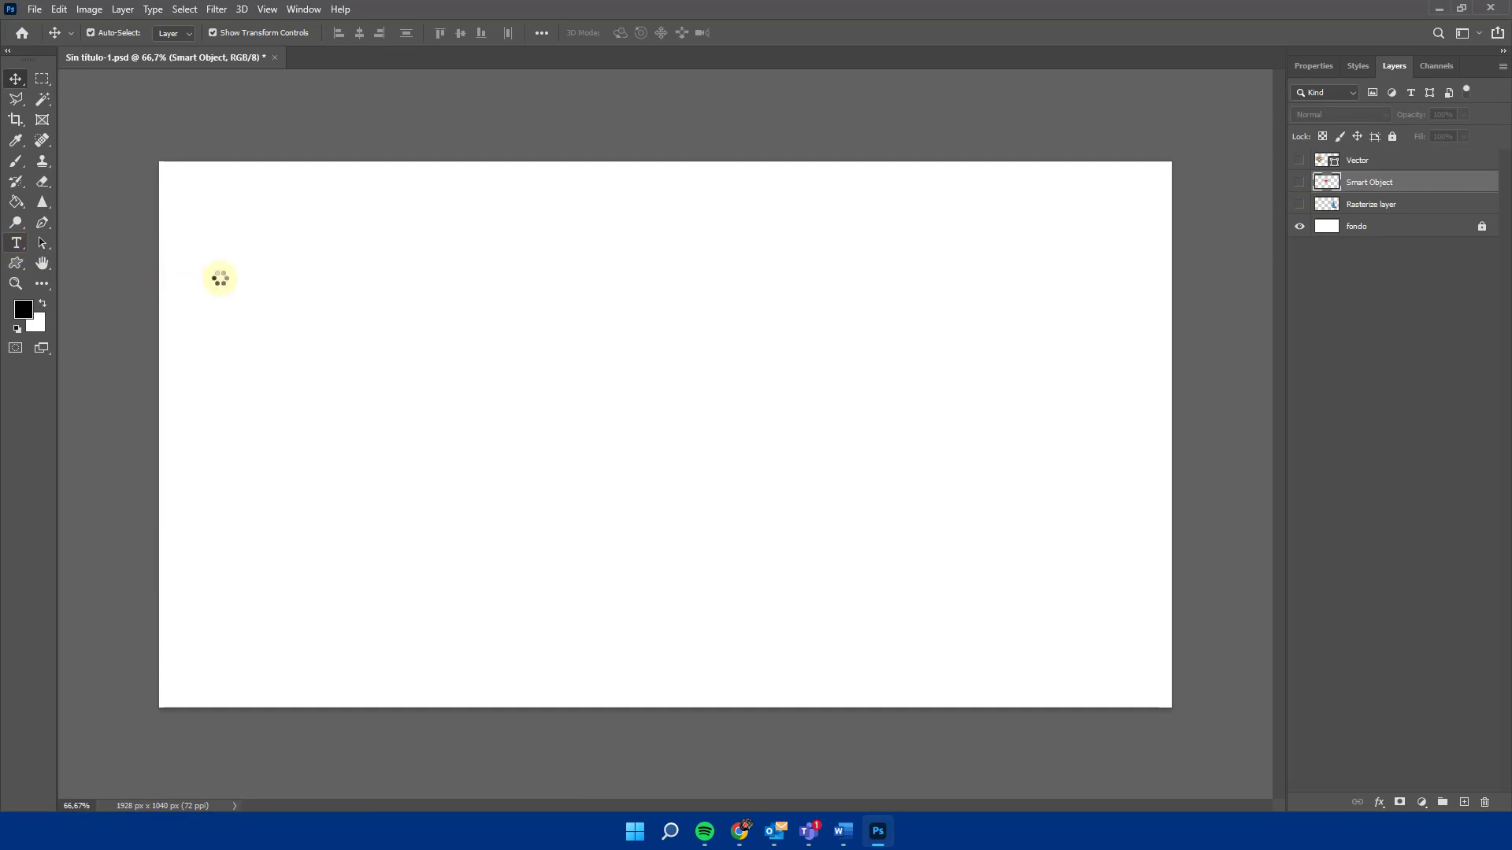
{"action": "left_click", "coordinate": [630, 32]}
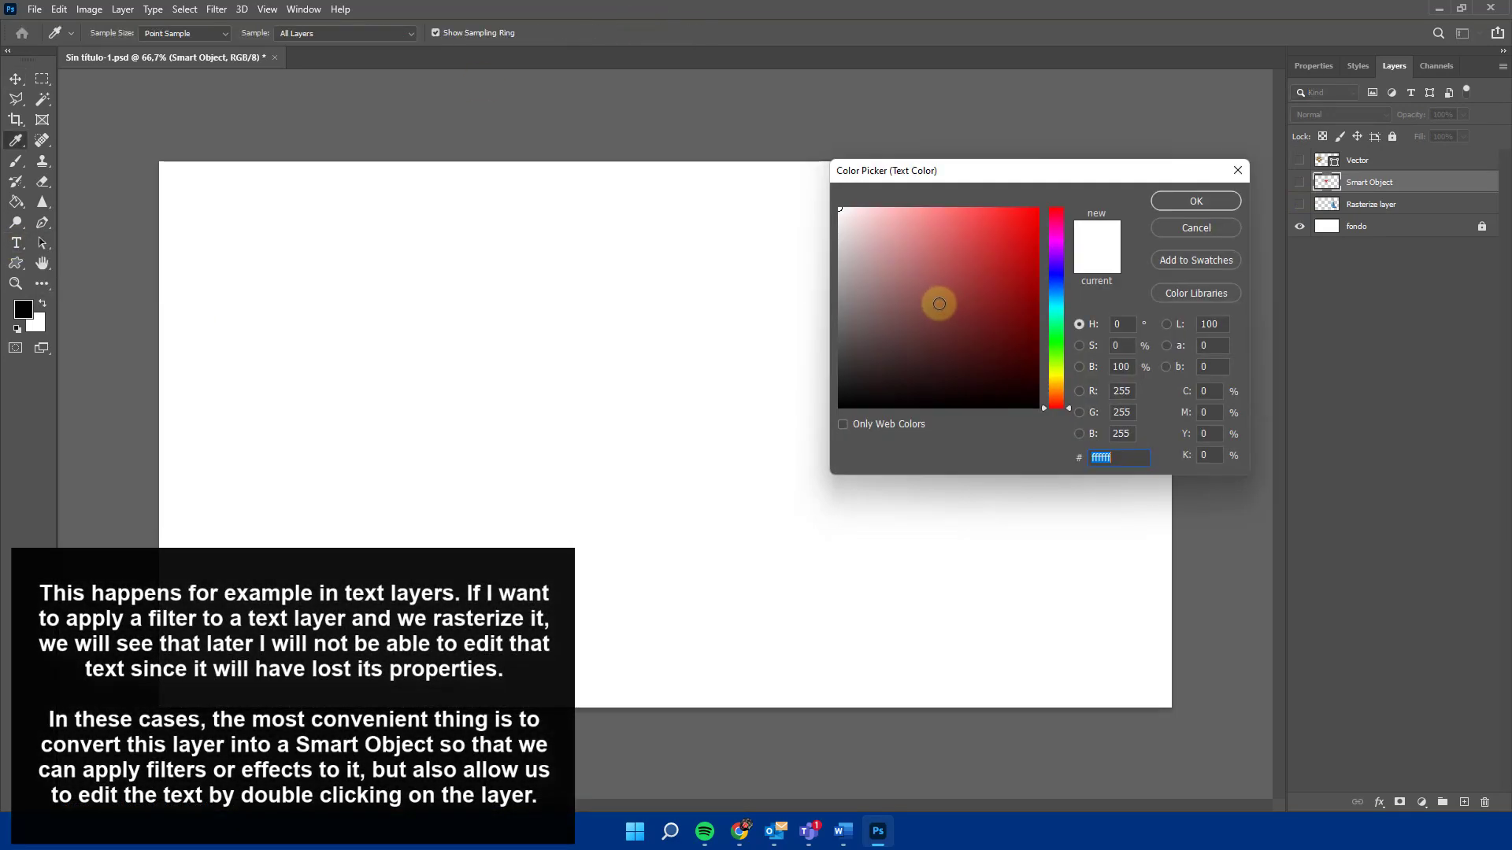
{"action": "type", "text": "000000"}
{"action": "left_click", "coordinate": [1159, 208]}
{"action": "left_click", "coordinate": [306, 342]}
{"action": "type", "text": "SOLVETIC"}
Enlarge the SOLVETIC text to span most of the canvas width and reposition it in the upper half
{"action": "left_click", "coordinate": [16, 79]}
{"action": "left_click_drag", "start_coordinate": [330, 342], "coordinate": [1055, 598]}
{"action": "left_click_drag", "start_coordinate": [864, 303], "coordinate": [838, 332]}
{"action": "key", "text": "Return"}
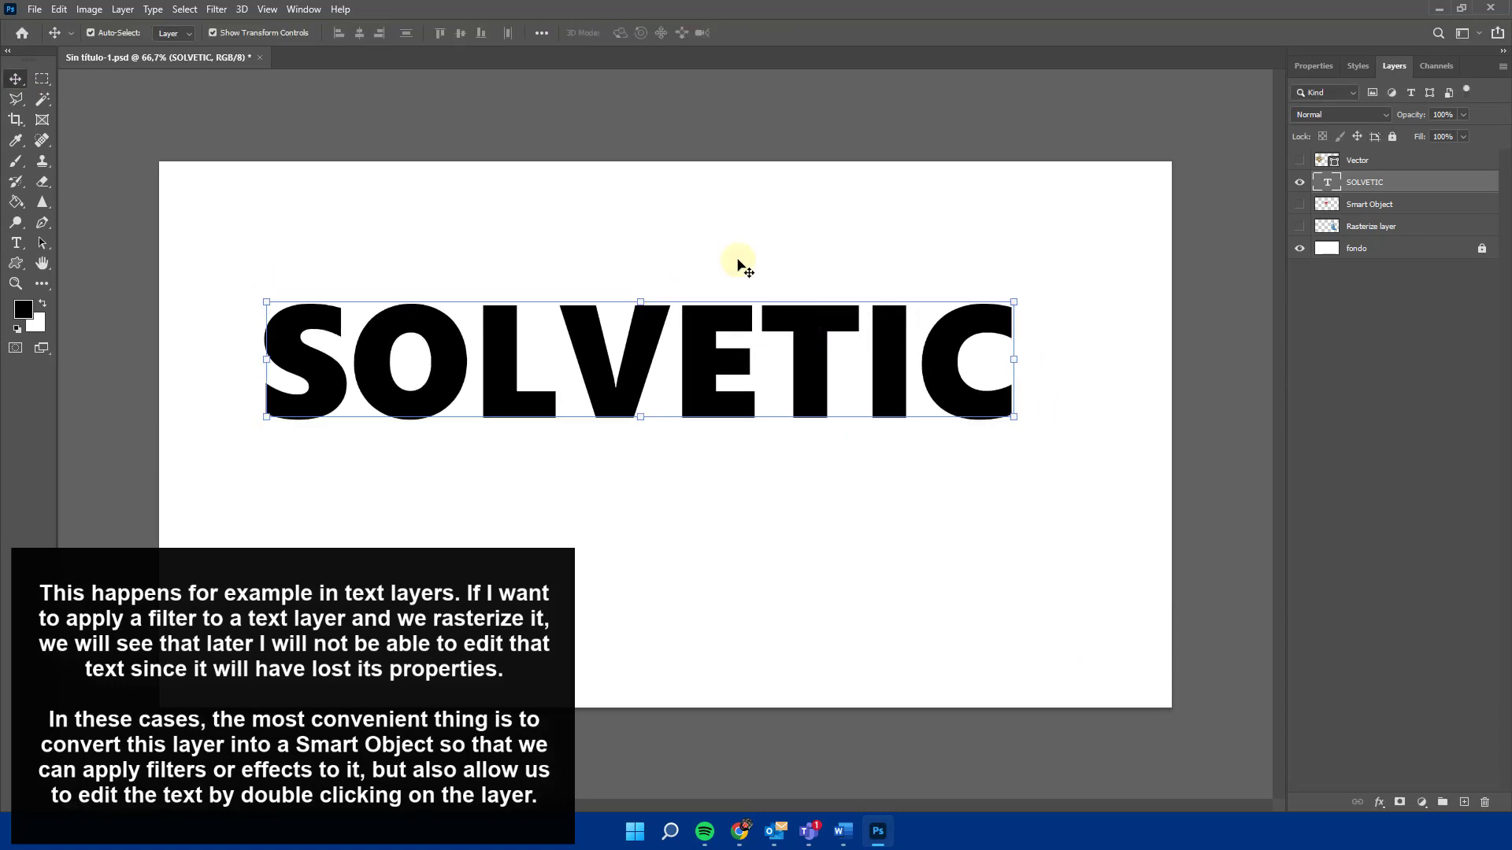
Apply a Gaussian Blur with an 8-pixel radius to the SOLVETIC text layer, rasterizing it
{"action": "left_click", "coordinate": [217, 10]}
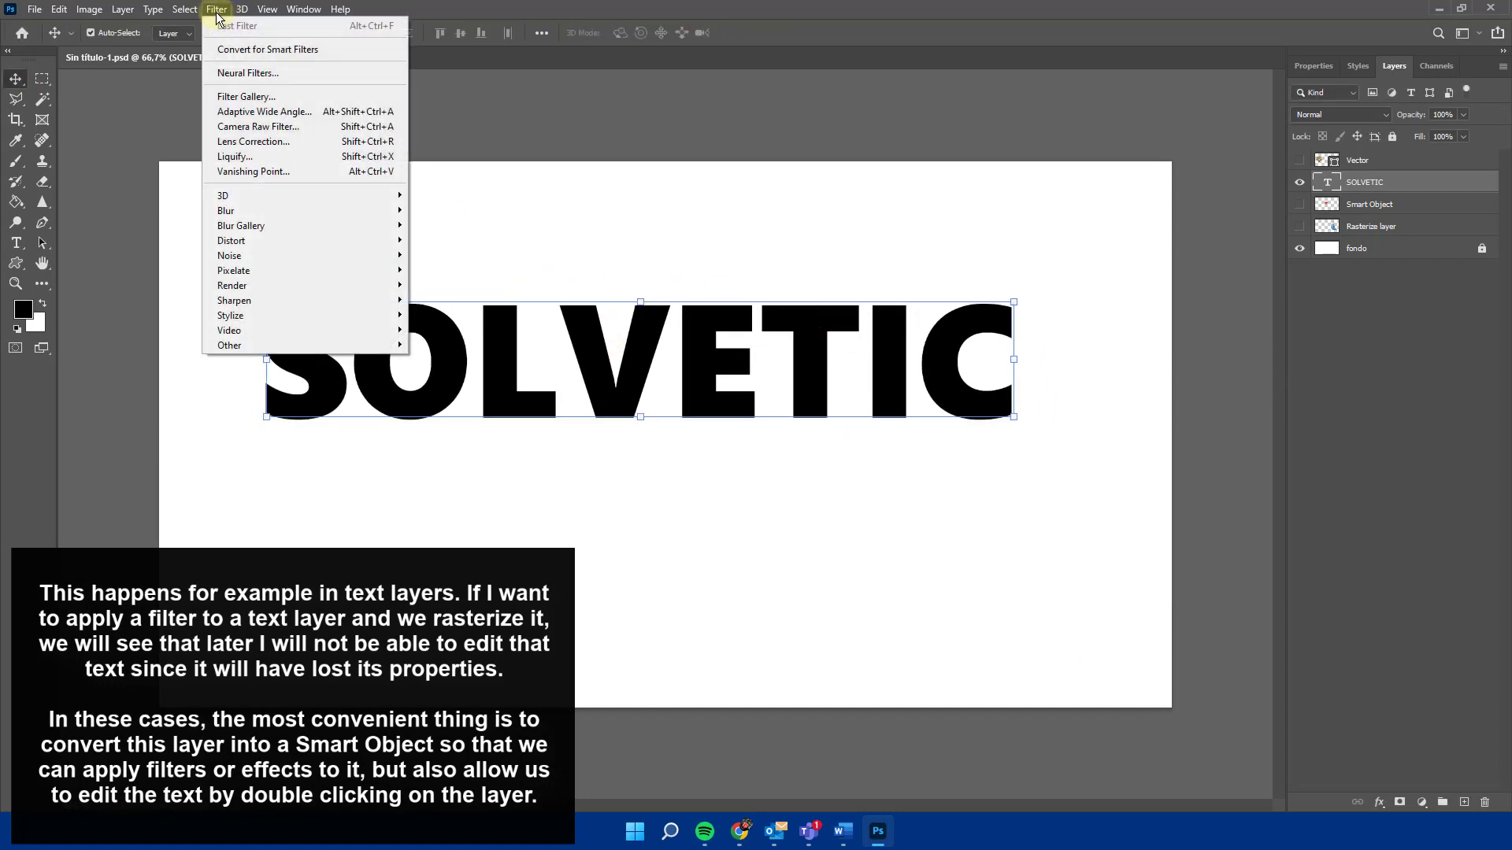
{"action": "mouse_move", "coordinate": [306, 218]}
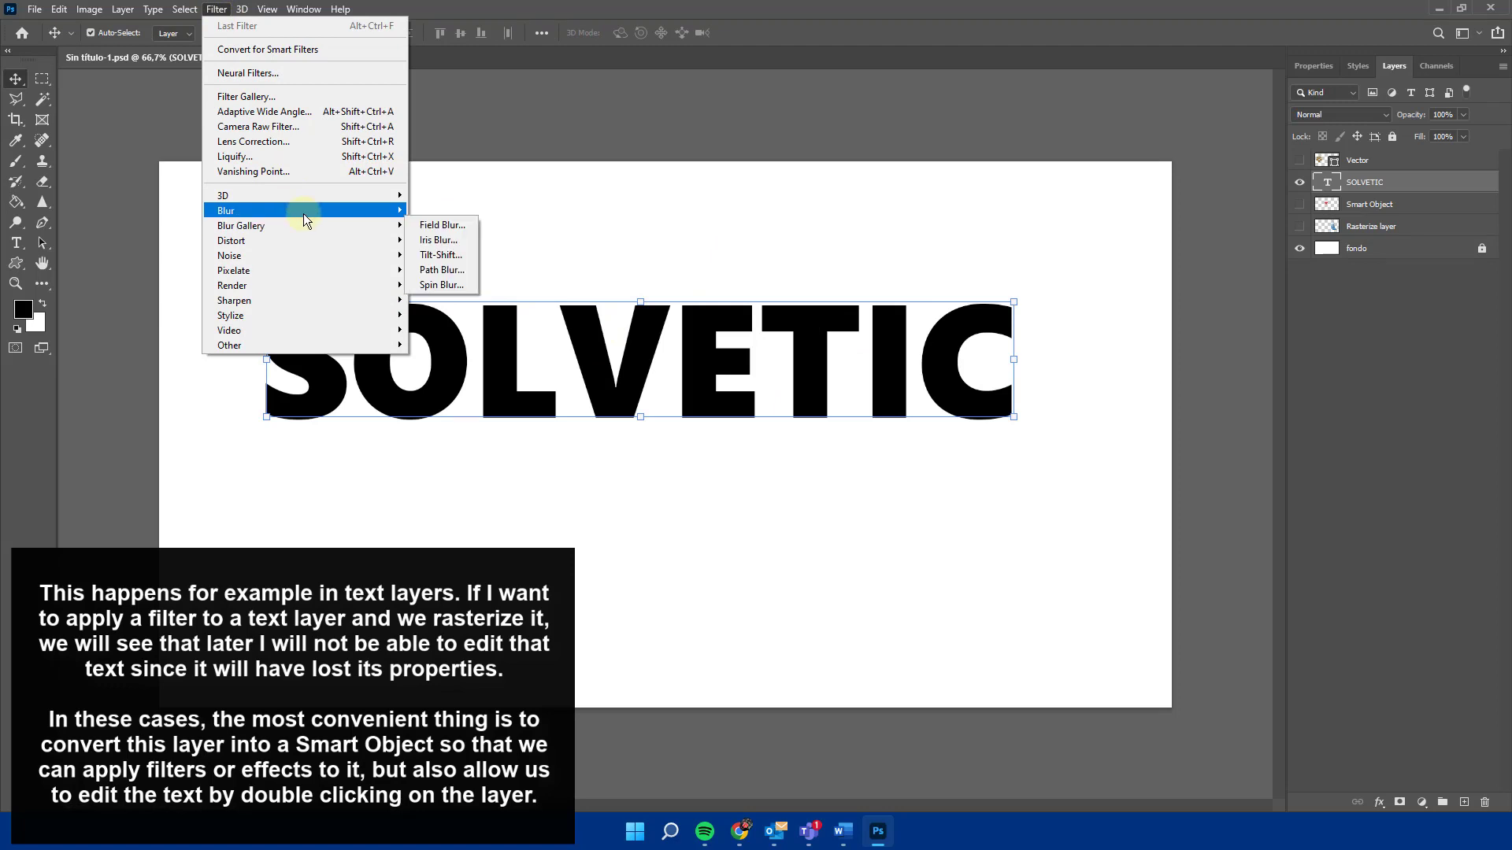
{"action": "left_click", "coordinate": [465, 271]}
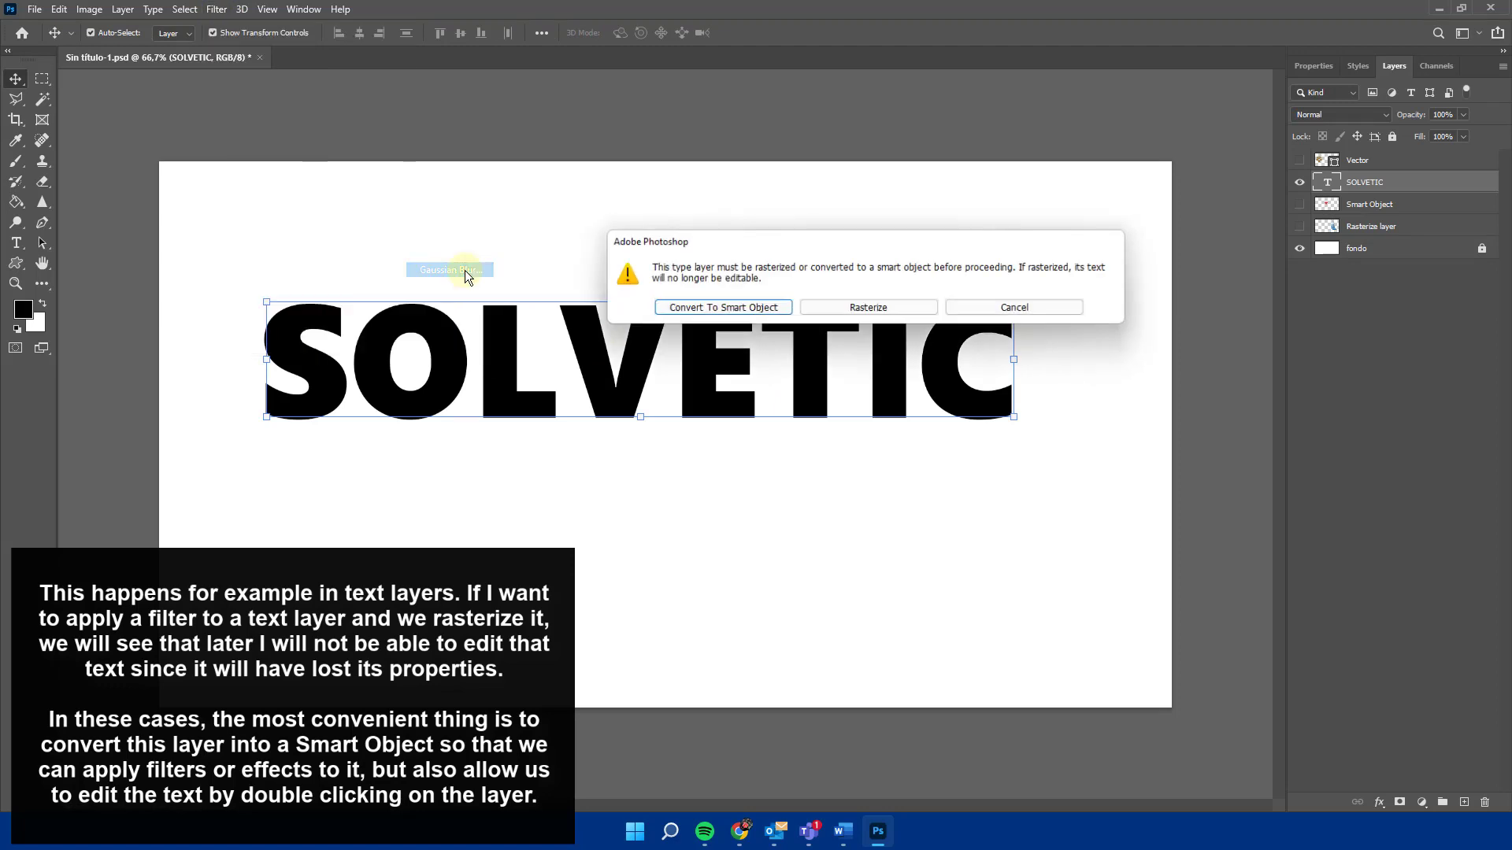
{"action": "left_click", "coordinate": [841, 307]}
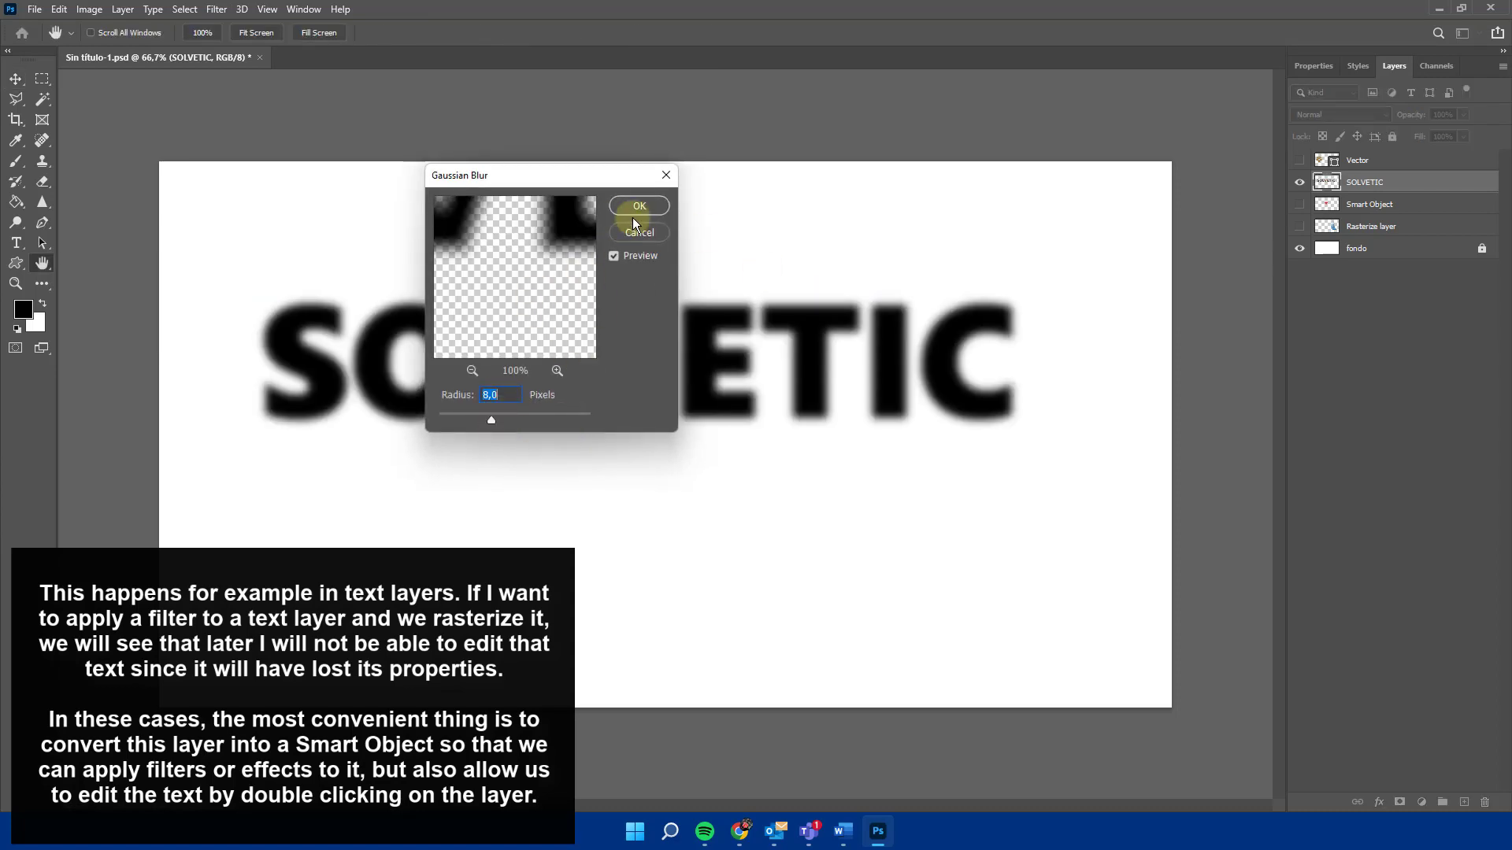
{"action": "left_click", "coordinate": [631, 205]}
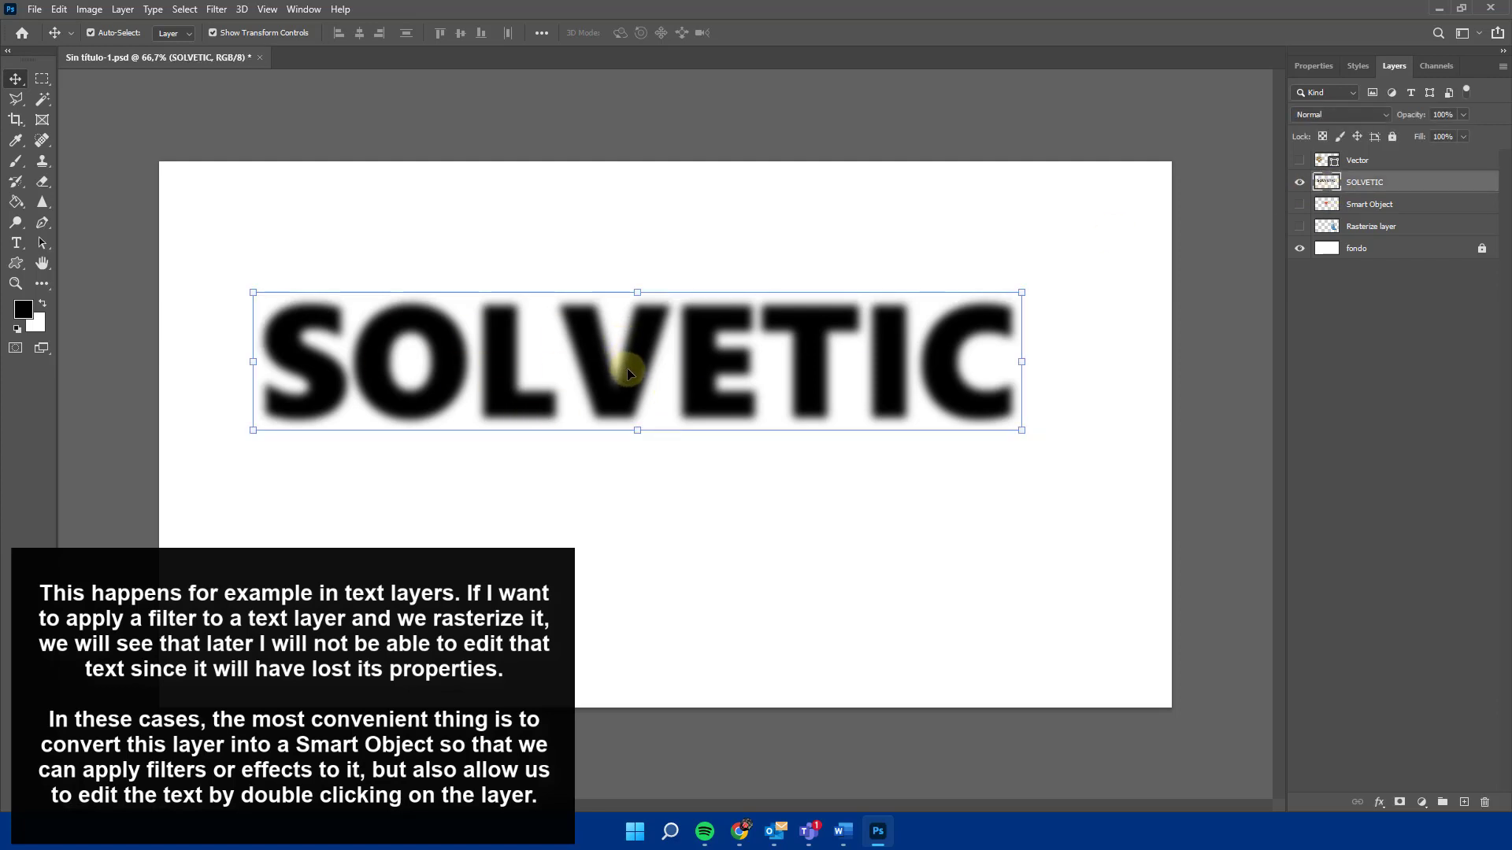
Undo the rasterized blur and apply an 8-pixel Gaussian Blur to the SOLVETIC text layer, converting it to a smart object
{"action": "key", "text": "ctrl+z"}
{"action": "key", "text": "ctrl+z"}
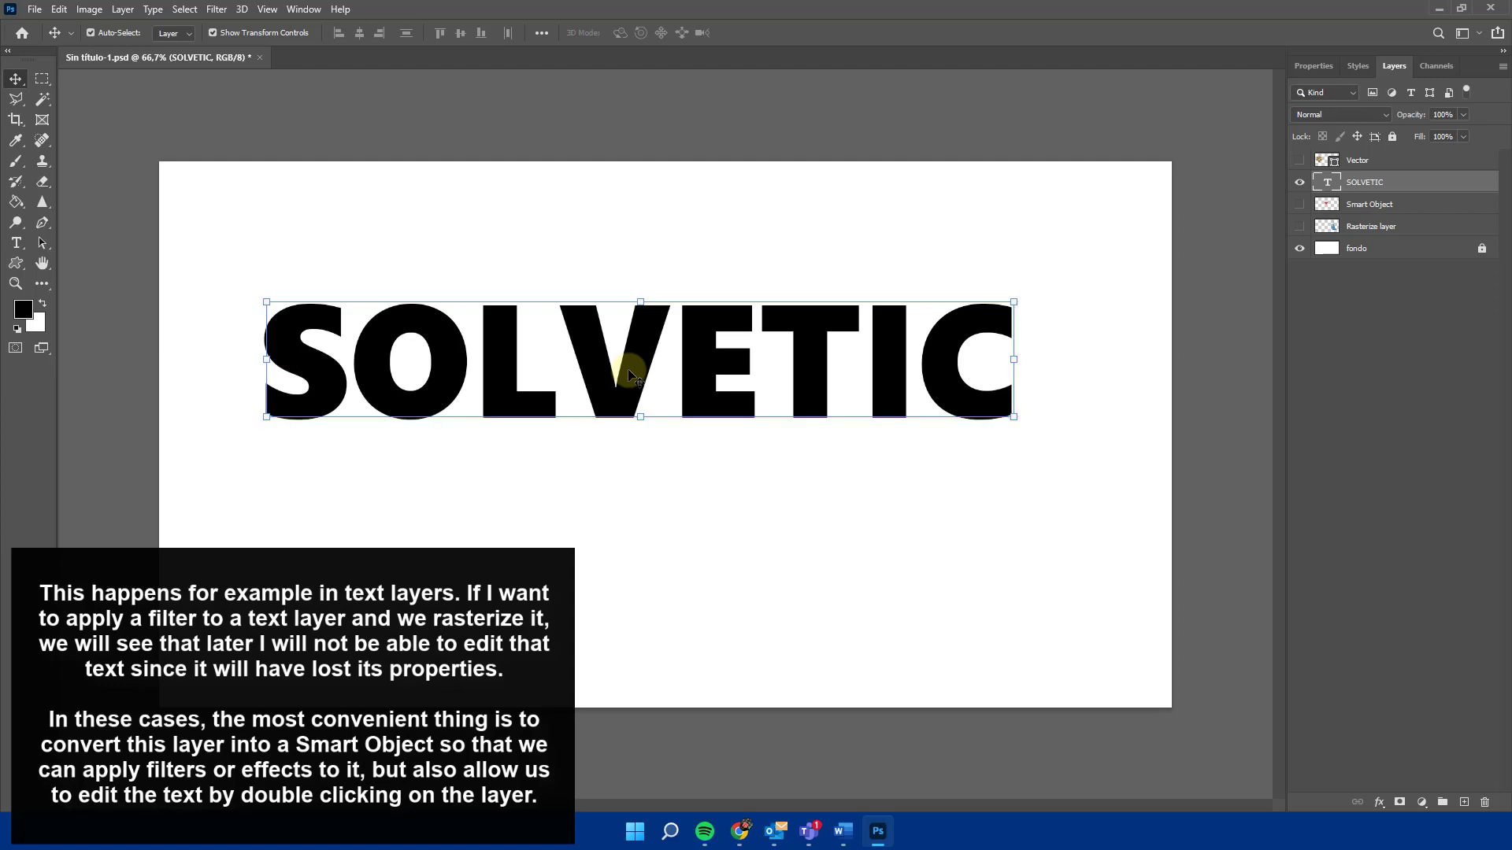
{"action": "left_click", "coordinate": [215, 9]}
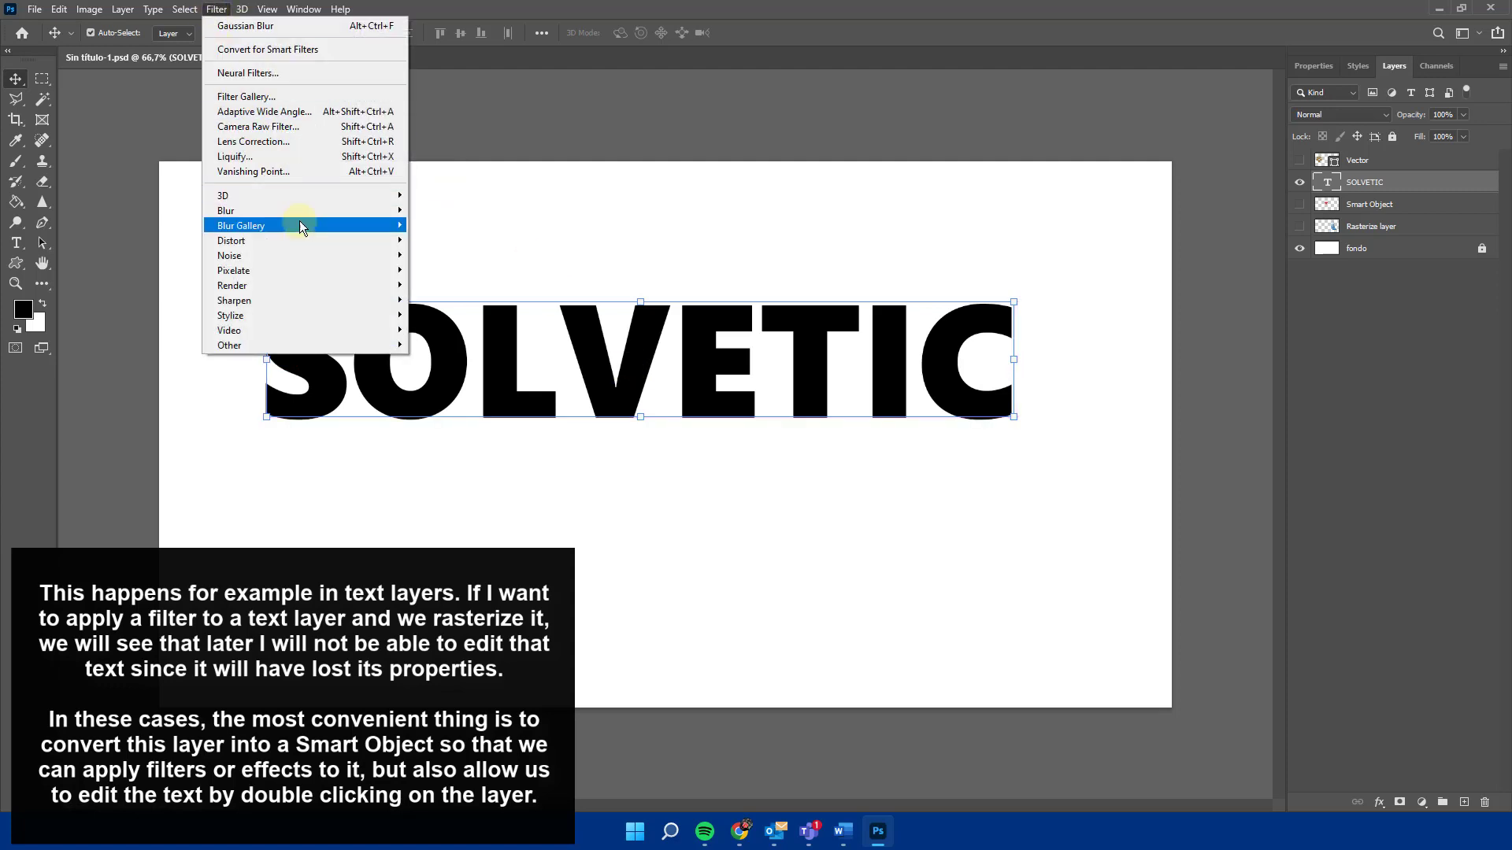
{"action": "mouse_move", "coordinate": [307, 210]}
{"action": "left_click", "coordinate": [451, 270]}
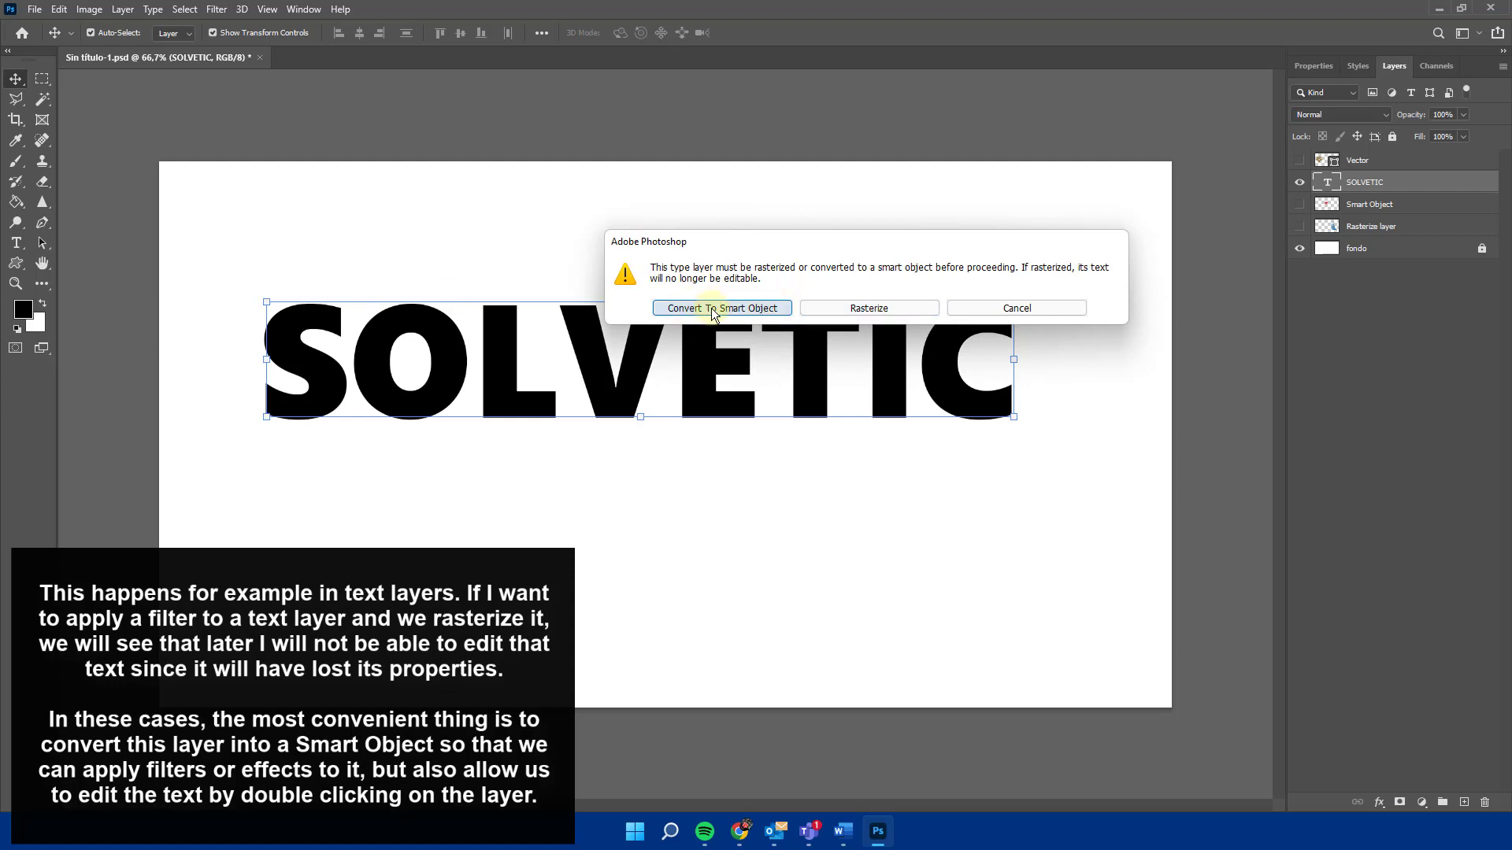
{"action": "left_click", "coordinate": [698, 310]}
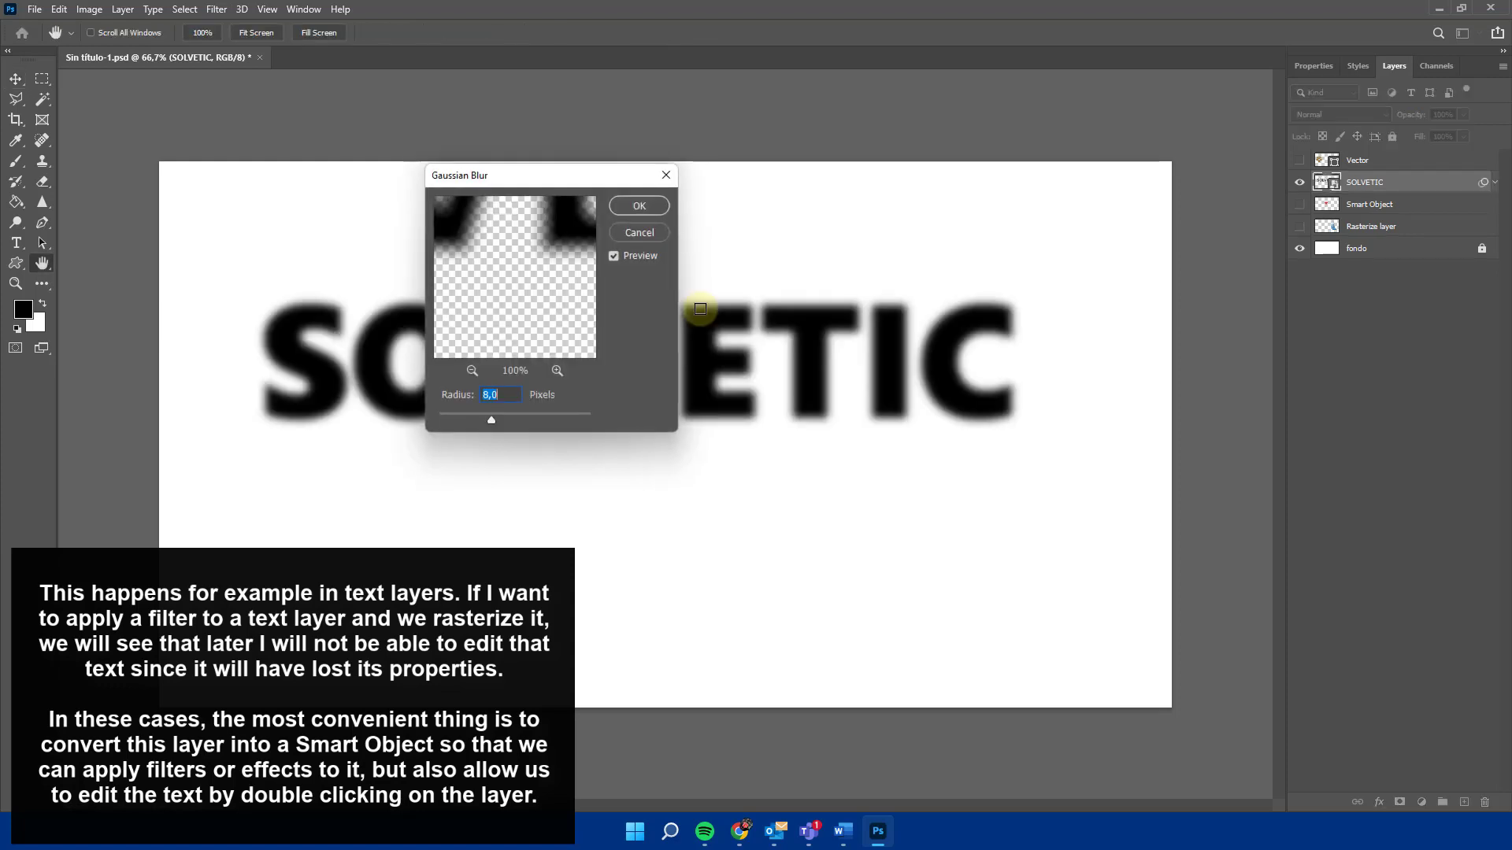
{"action": "left_click", "coordinate": [622, 206]}
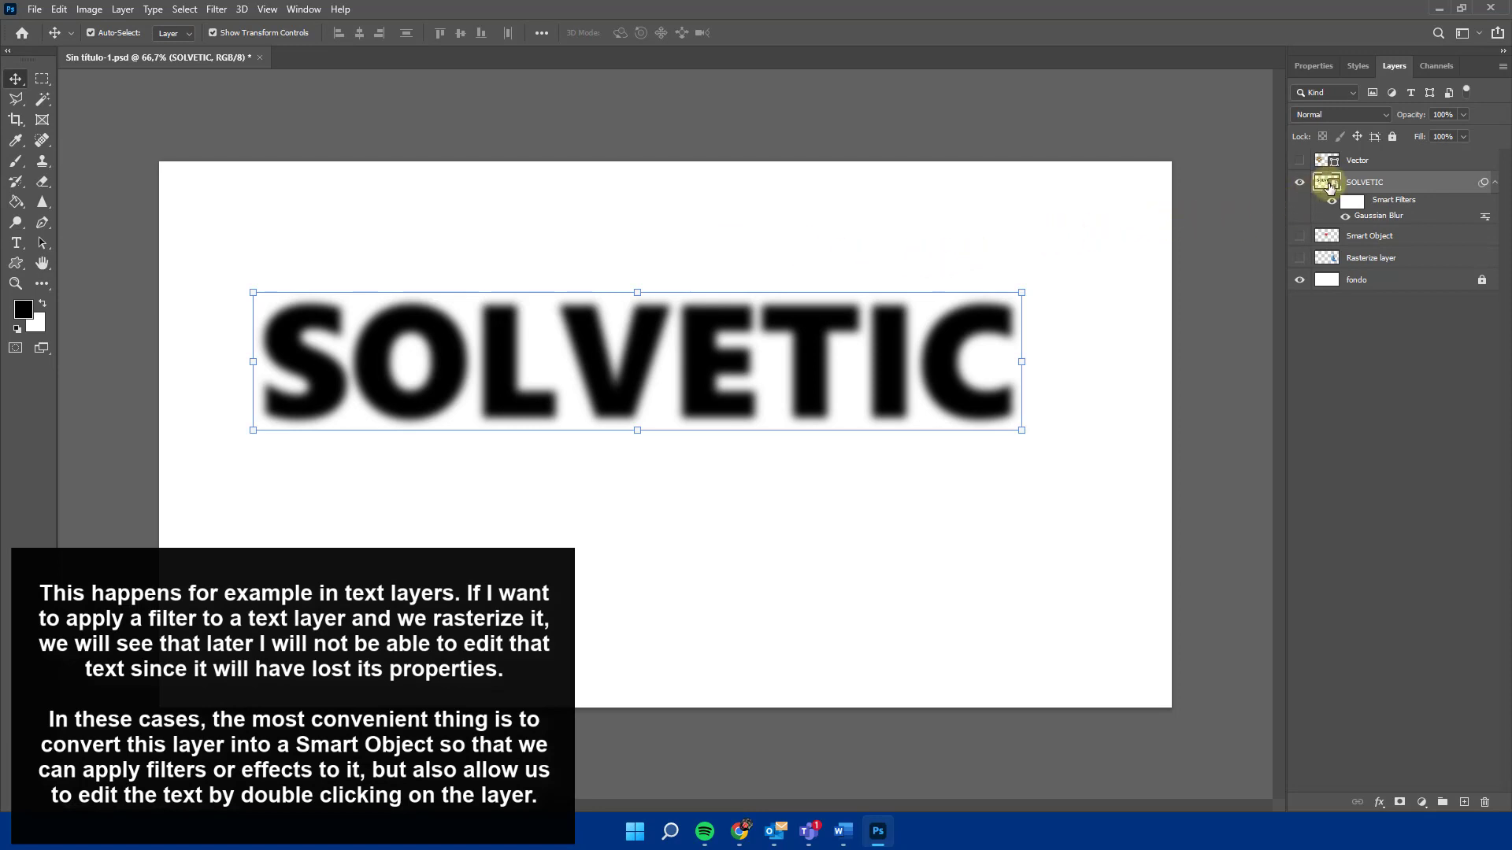
In the SOLVETIC smart object's contents, change the text font to Bodoni Bd BT and scale the text down to fit inside the canvas
{"action": "double_click", "coordinate": [1329, 185]}
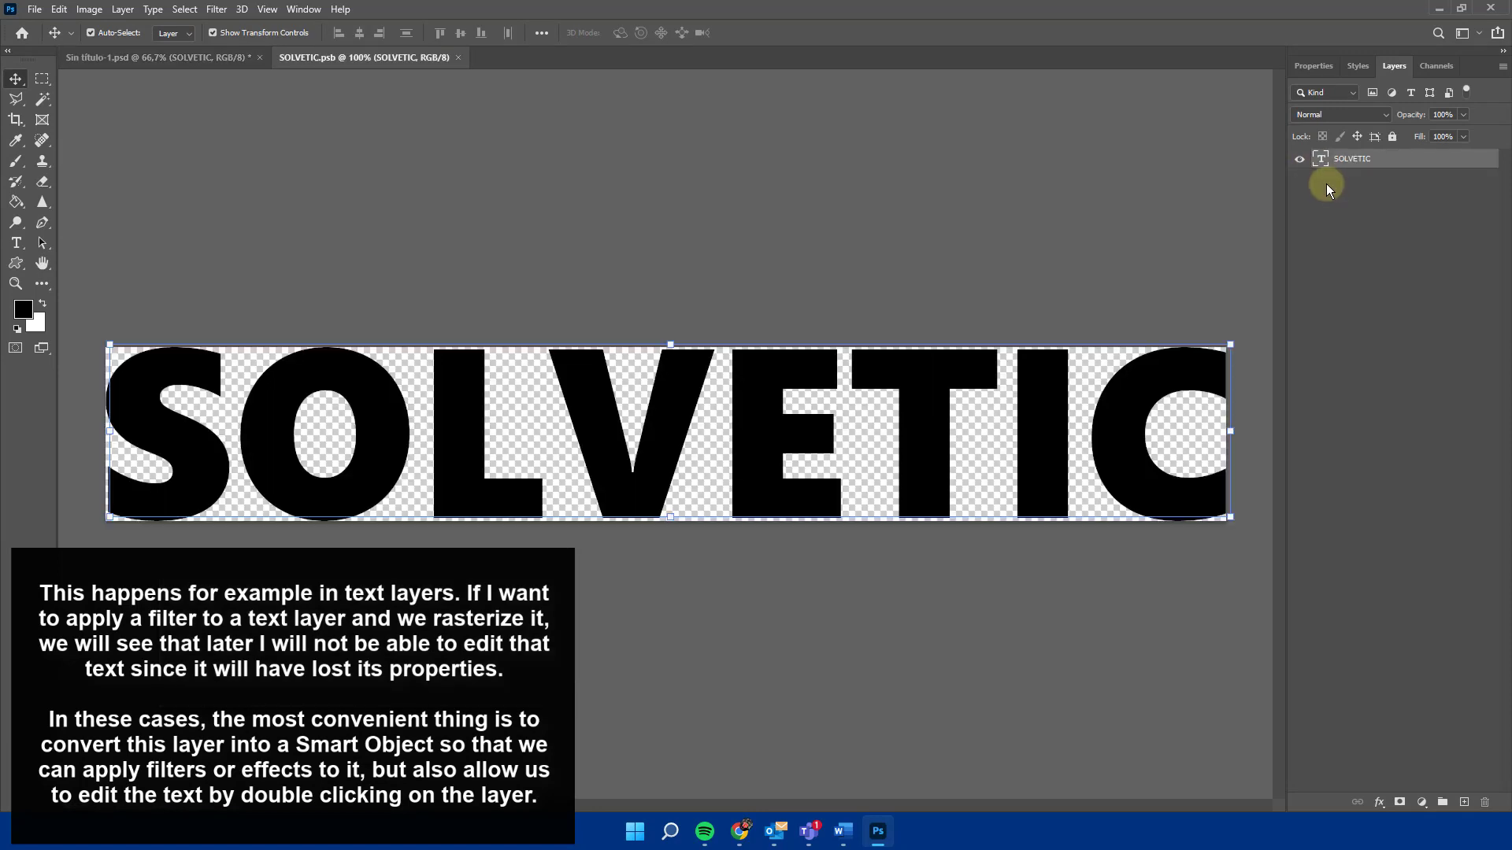
{"action": "double_click", "coordinate": [536, 444]}
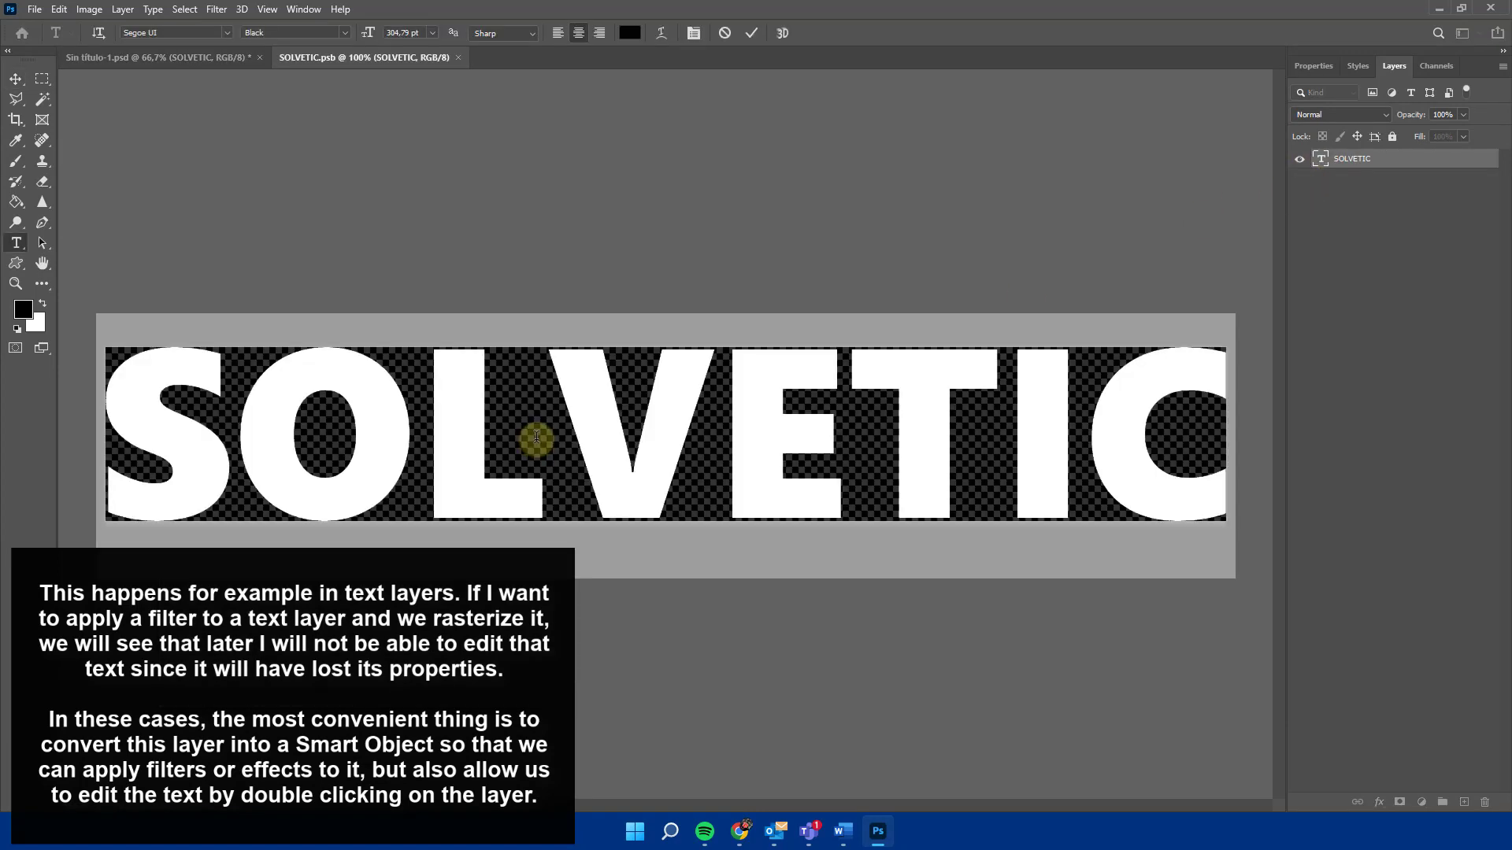
{"action": "left_click", "coordinate": [228, 32]}
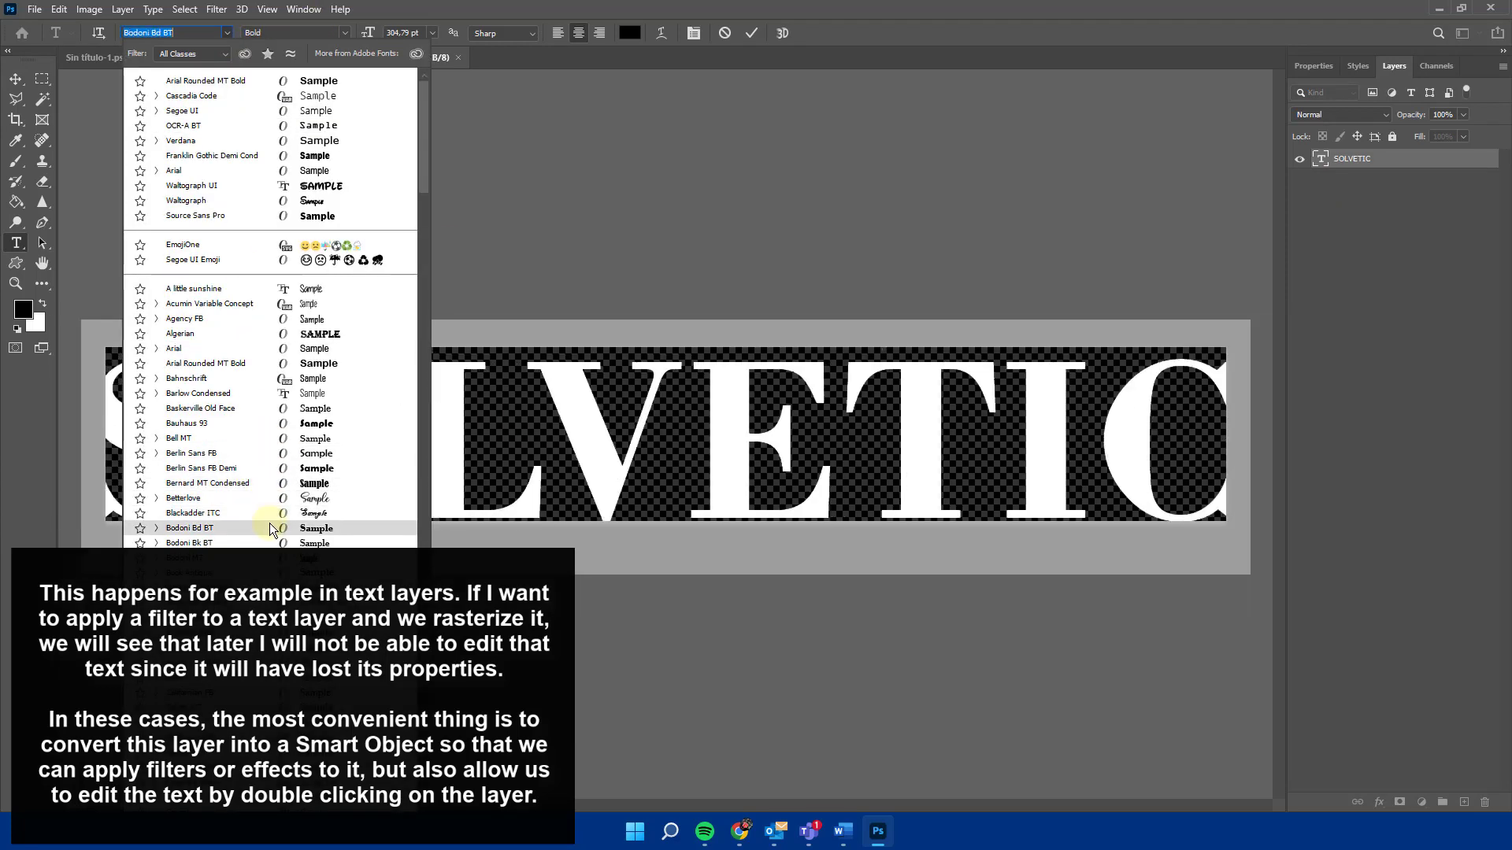
{"action": "left_click", "coordinate": [270, 528]}
{"action": "left_click", "coordinate": [16, 79]}
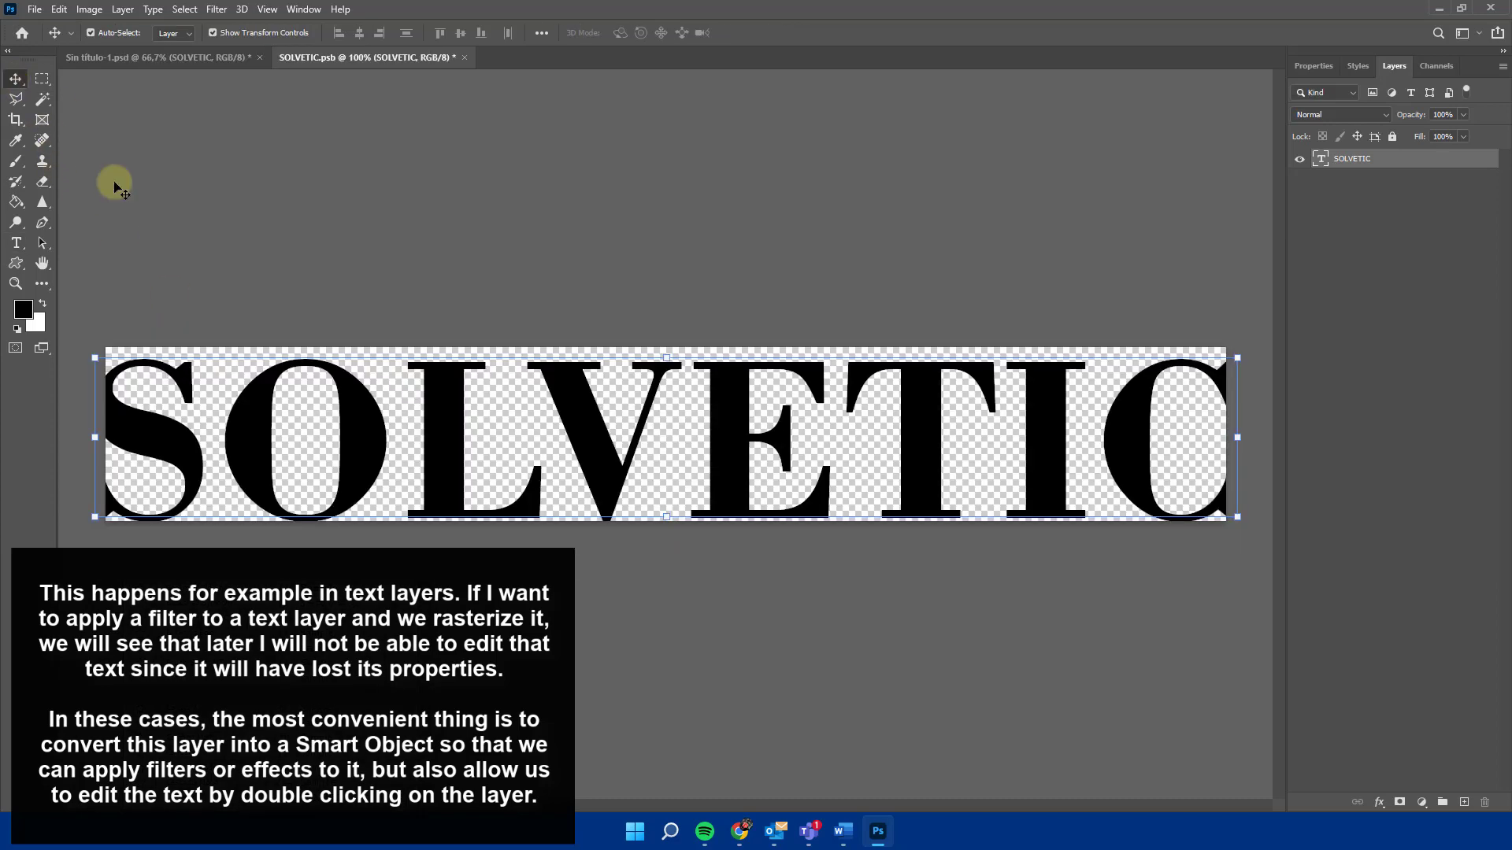
{"action": "left_click_drag", "start_coordinate": [101, 447], "coordinate": [489, 440]}
{"action": "key", "text": "Return"}
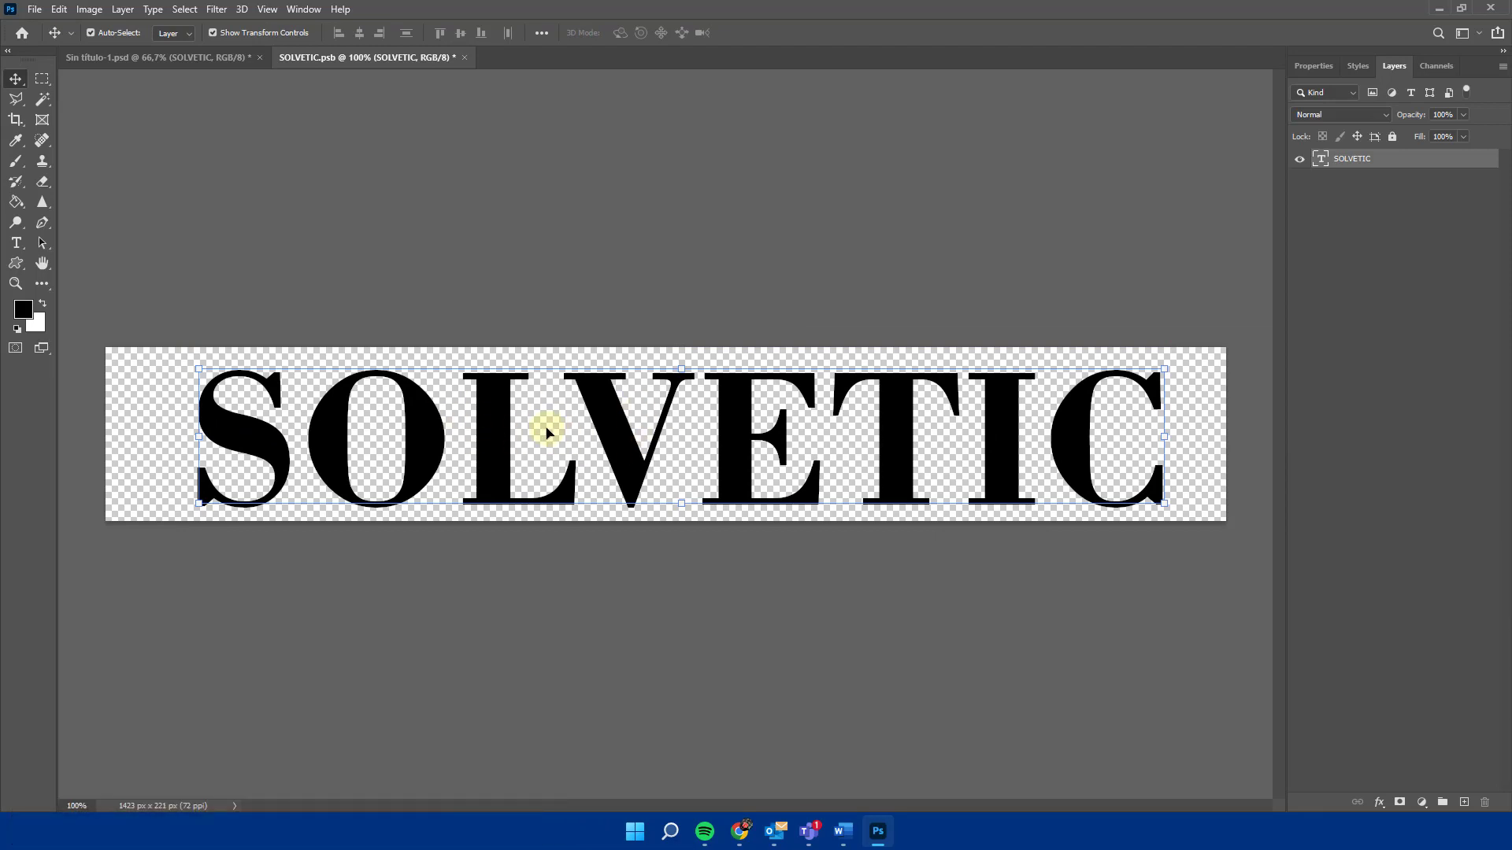
Save the font change in the smart object's contents and return to the Sin título-1.psd document
{"action": "left_click", "coordinate": [187, 60]}
{"action": "left_click", "coordinate": [381, 58]}
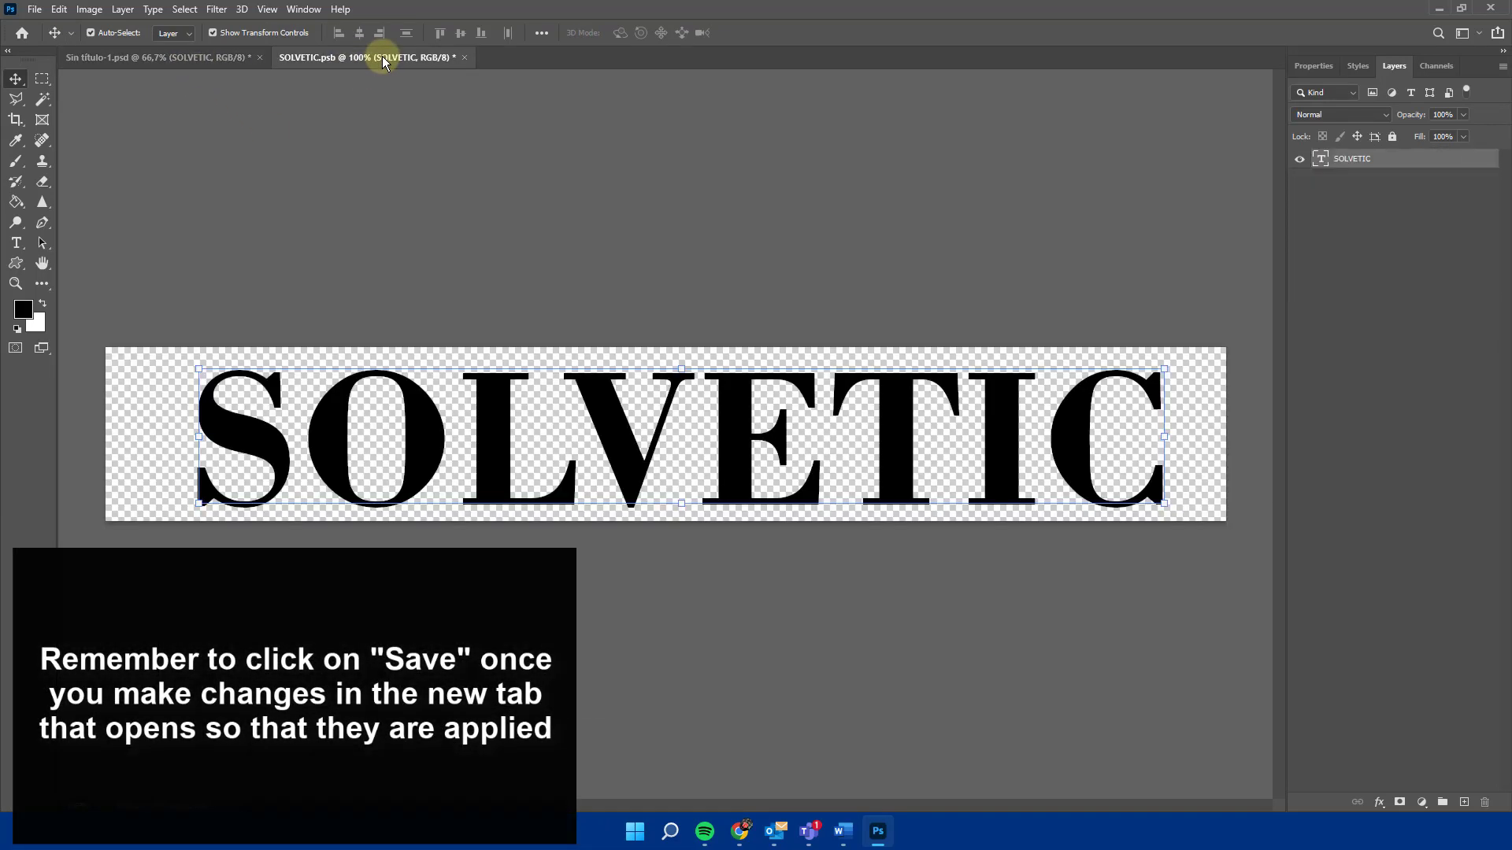
{"action": "left_click", "coordinate": [32, 11]}
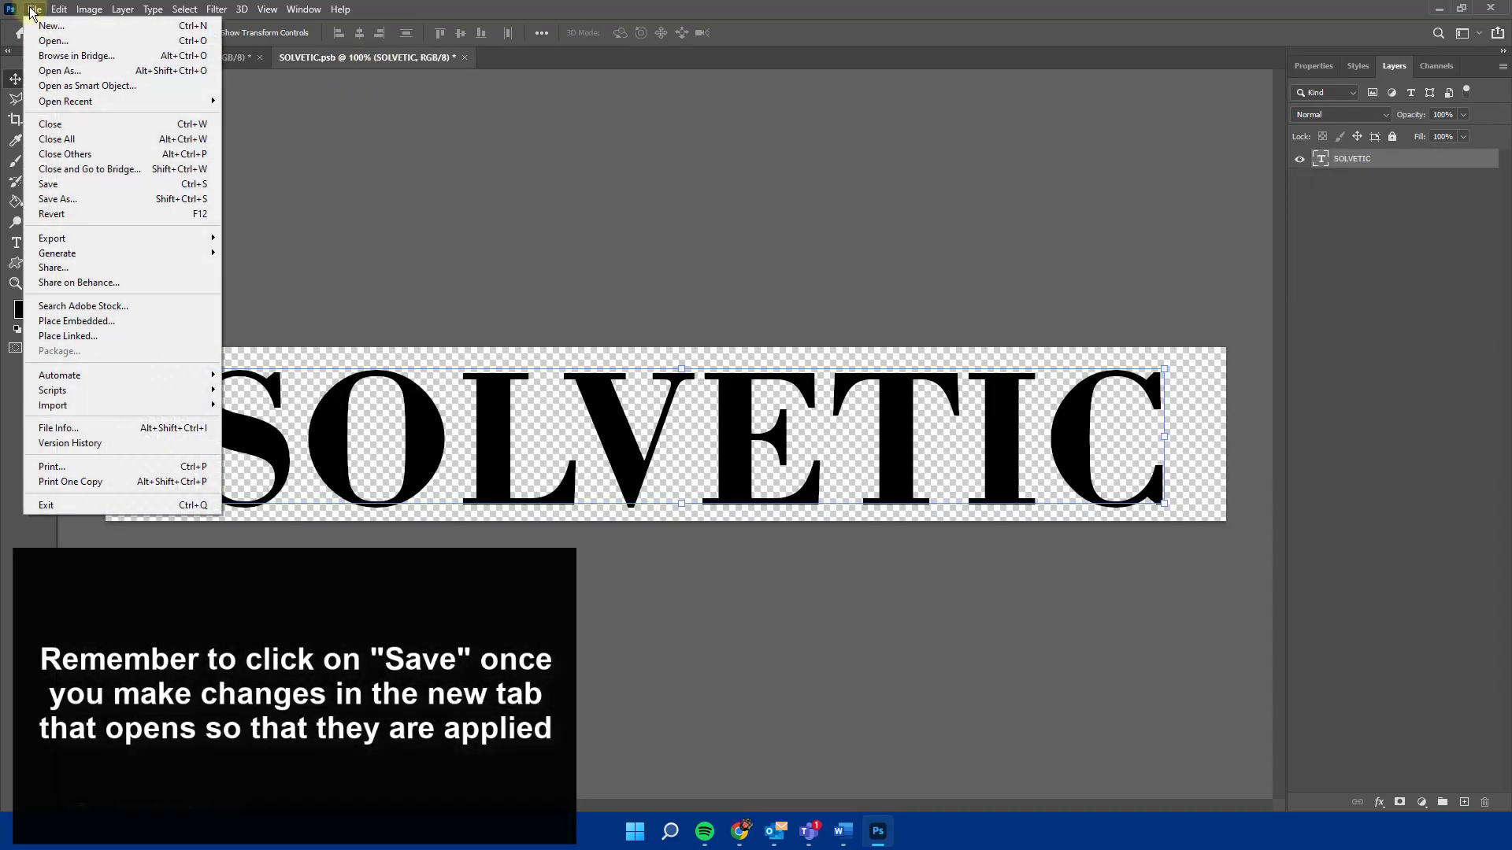
{"action": "left_click", "coordinate": [62, 189]}
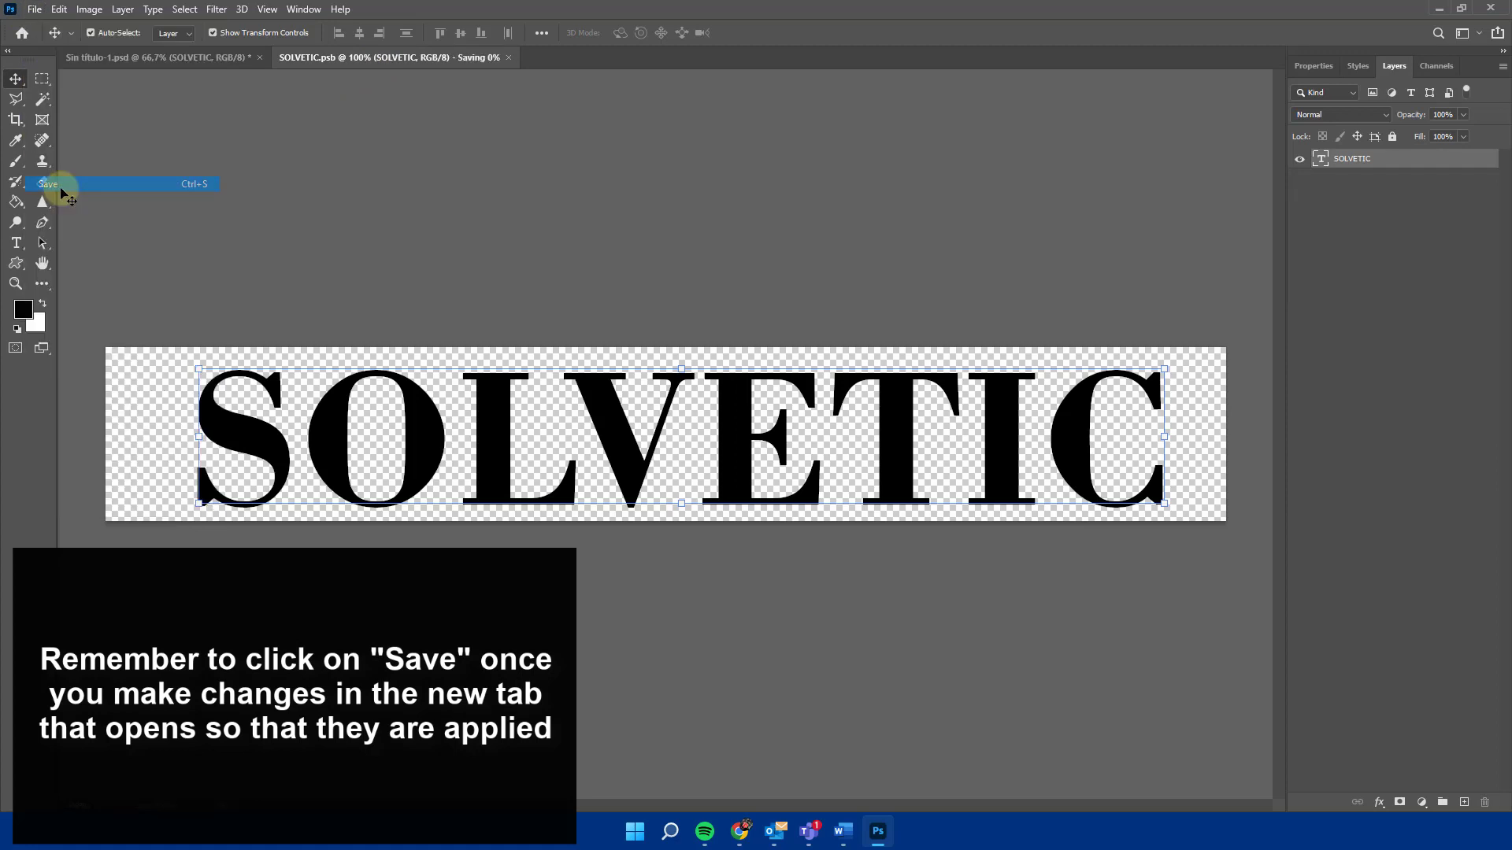
{"action": "left_click", "coordinate": [206, 56]}
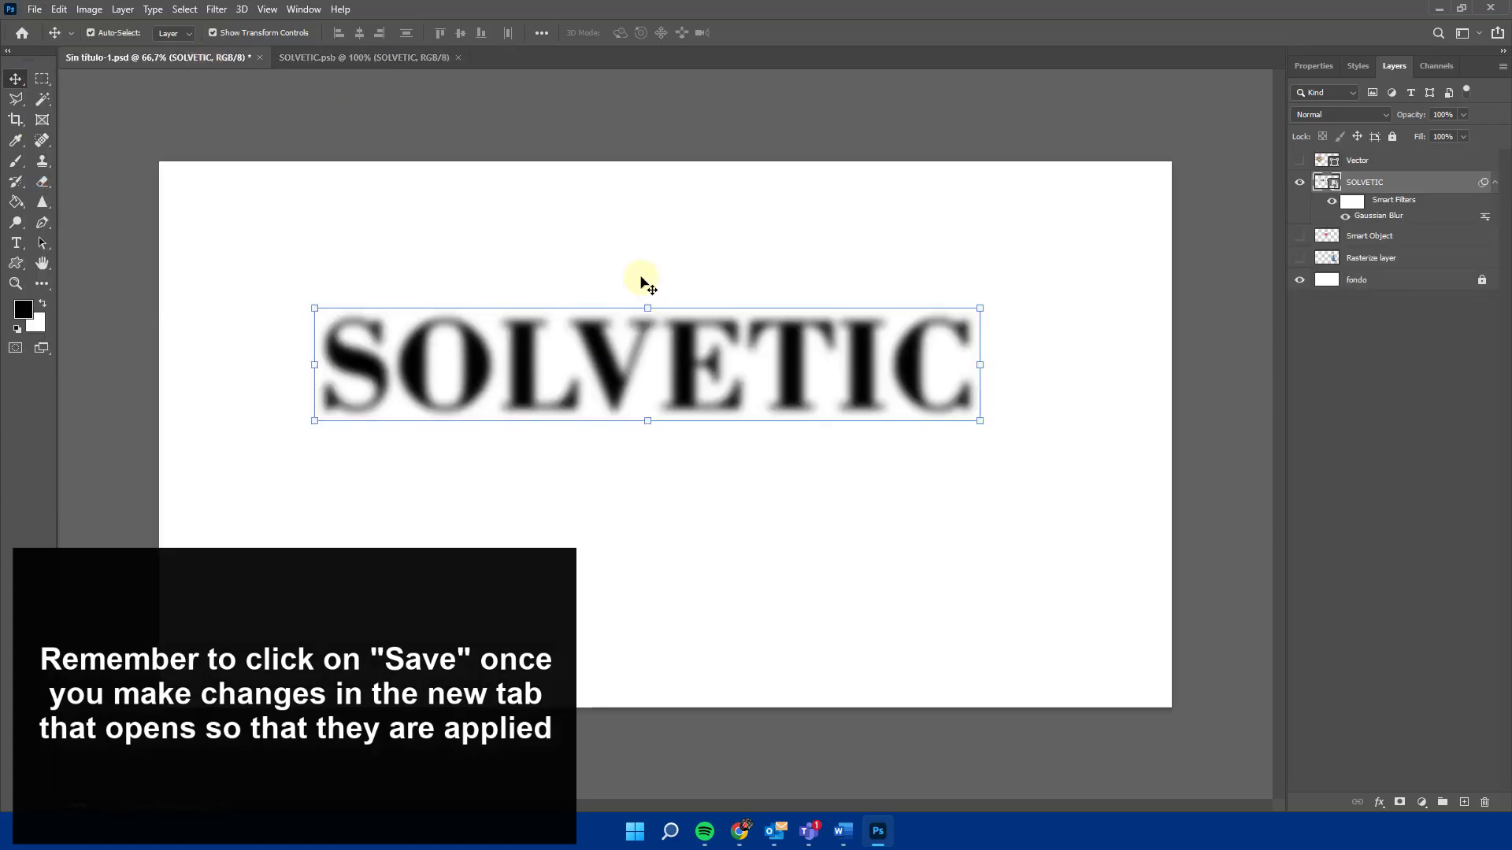
Slightly enlarge the blurred SOLVETIC smart object and move it higher on the canvas
{"action": "left_click_drag", "start_coordinate": [657, 302], "coordinate": [642, 252]}
{"action": "mouse_move", "coordinate": [643, 346]}
{"action": "left_mouse_down"}
{"action": "mouse_move", "coordinate": [641, 438]}
{"action": "mouse_move", "coordinate": [641, 348]}
{"action": "mouse_move", "coordinate": [662, 344]}
{"action": "left_mouse_up"}
{"action": "key", "text": "Return"}
Open the SOLVETIC smart object's contents again and change the text color to blue
{"action": "double_click", "coordinate": [713, 300]}
{"action": "double_click", "coordinate": [675, 423]}
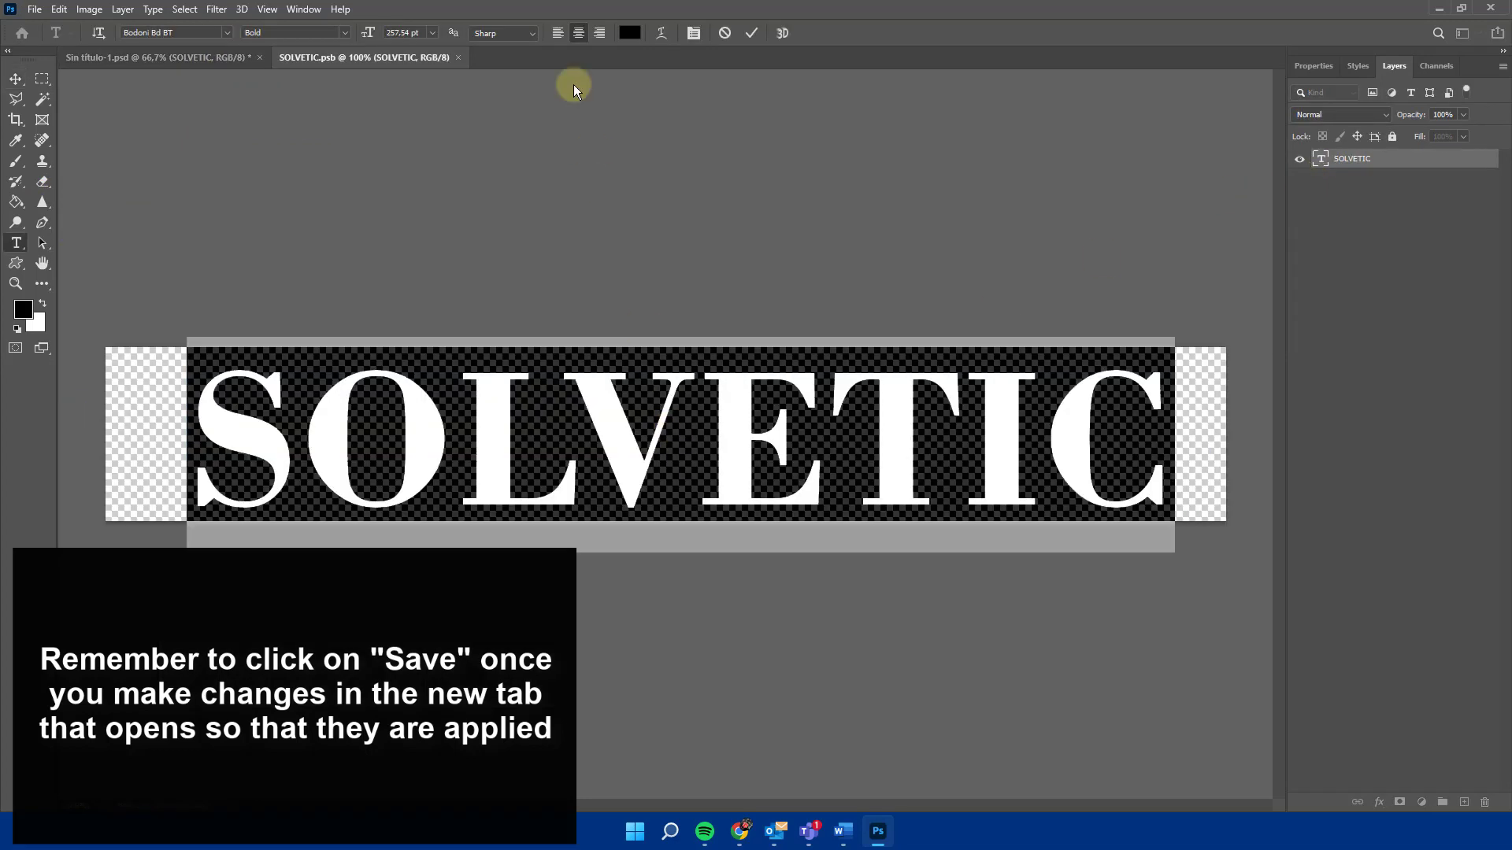
{"action": "left_click", "coordinate": [630, 32]}
{"action": "left_click", "coordinate": [1022, 223]}
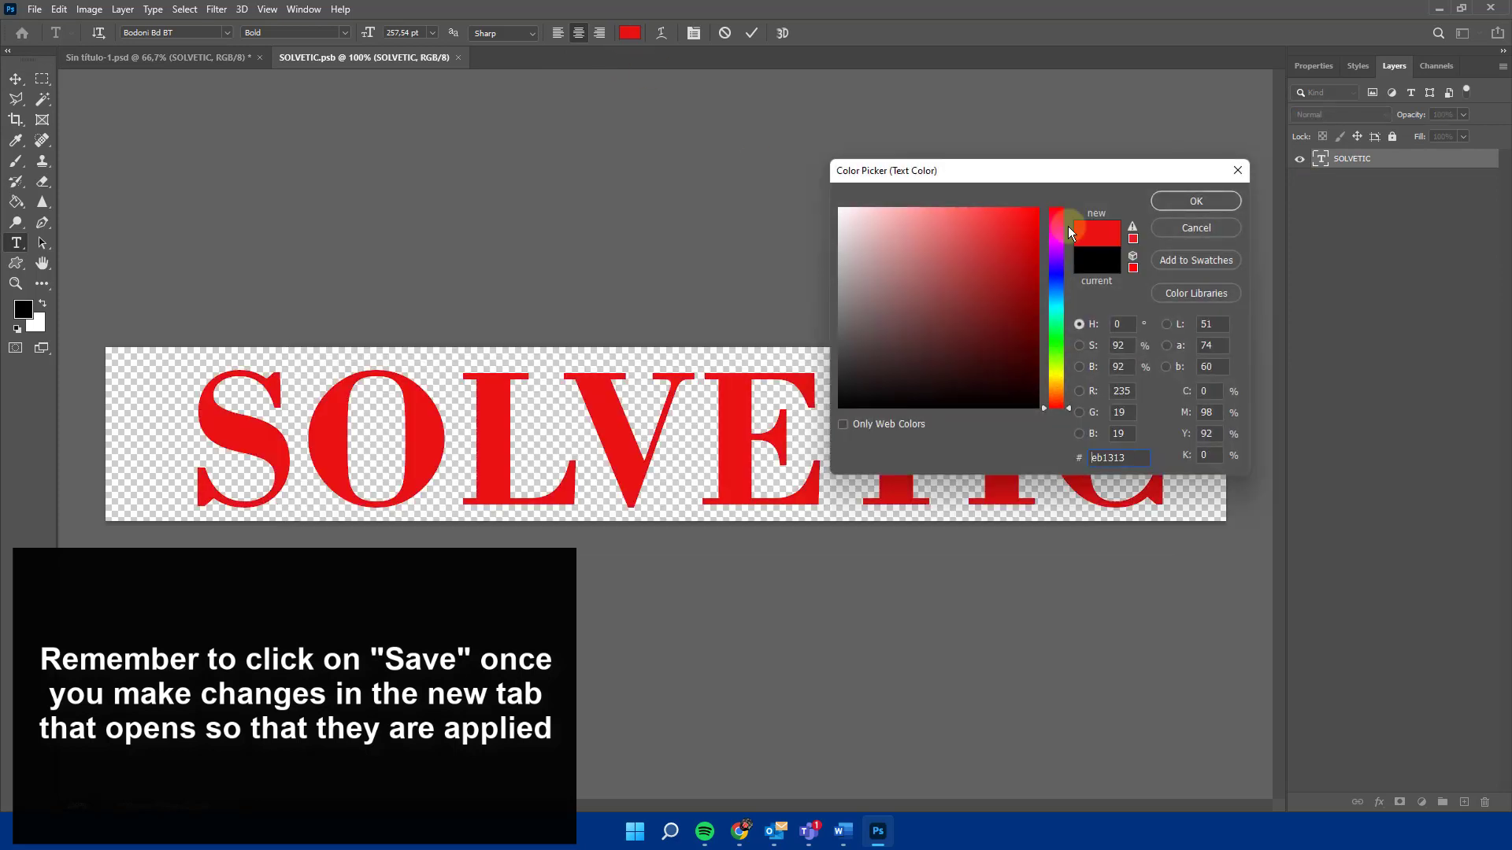
{"action": "left_click", "coordinate": [1044, 267]}
{"action": "left_click", "coordinate": [1201, 202]}
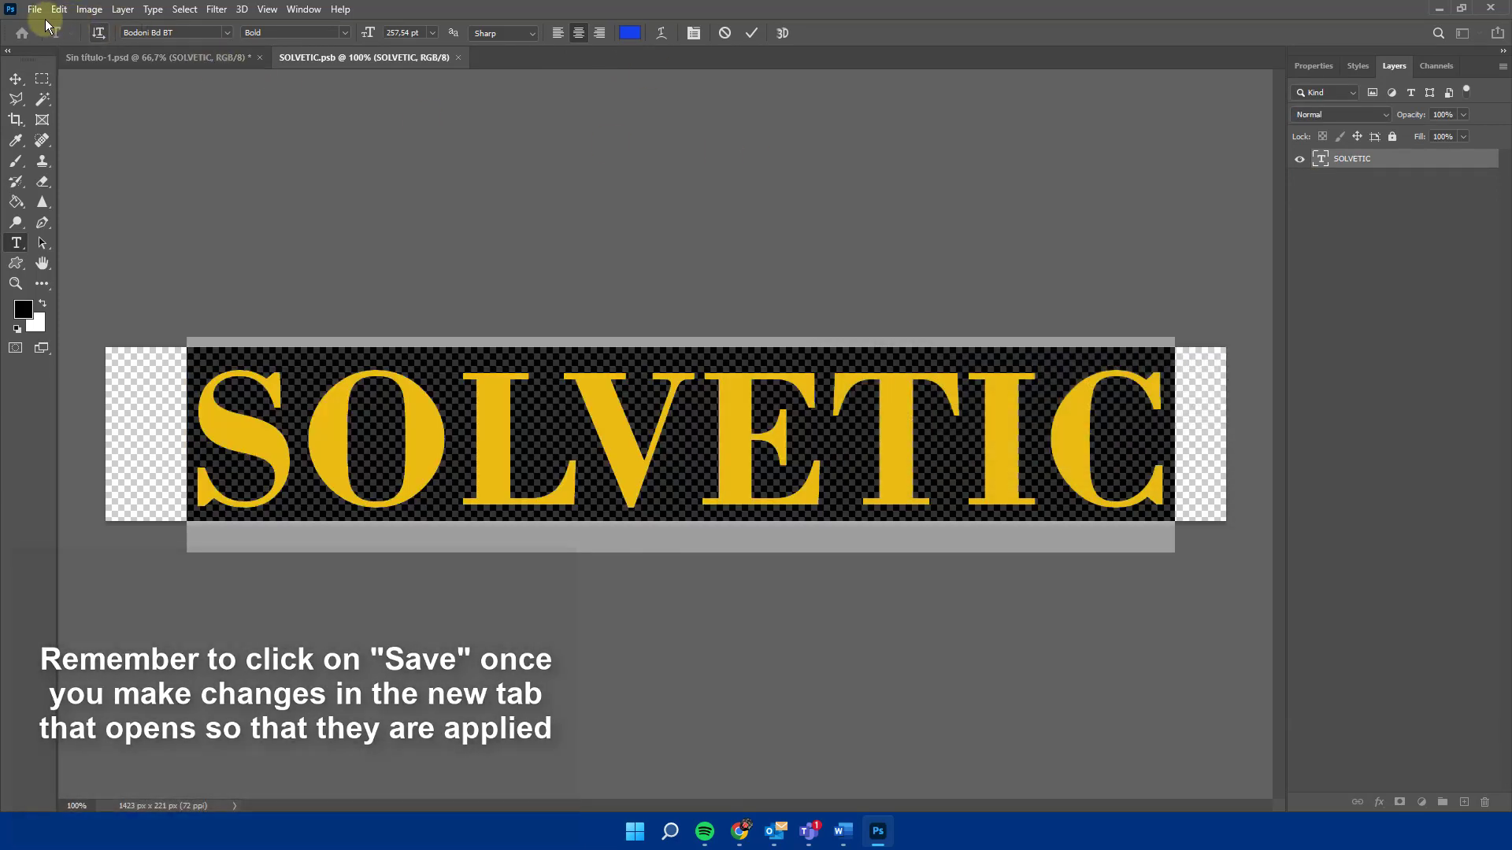
Save the recolored smart object contents, return to Sin título-1.psd and deselect the layer
{"action": "left_click", "coordinate": [35, 9]}
{"action": "left_click", "coordinate": [111, 180]}
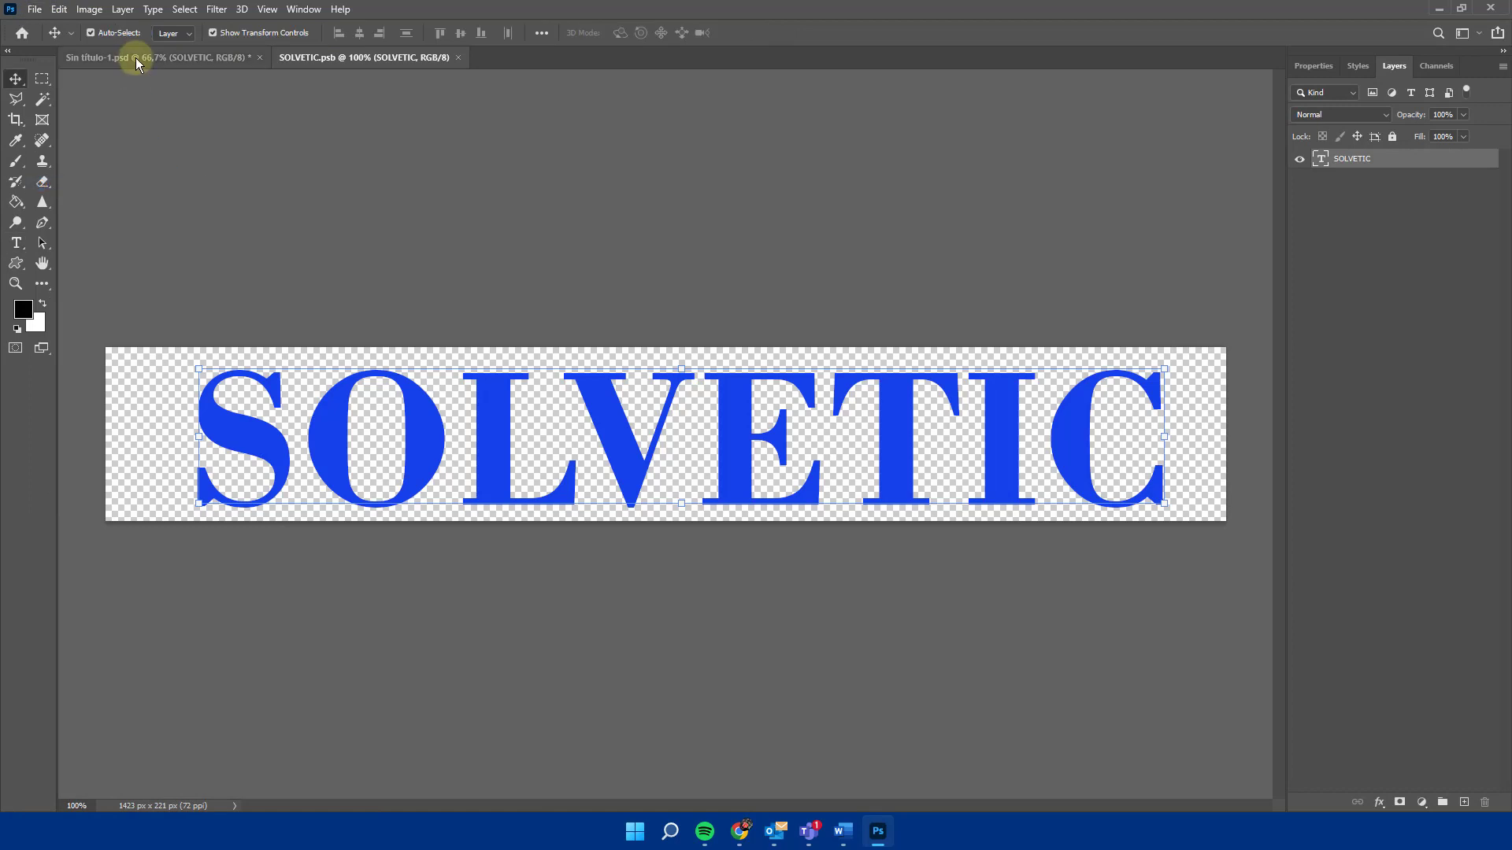
{"action": "left_click", "coordinate": [135, 58]}
{"action": "left_click", "coordinate": [648, 93]}
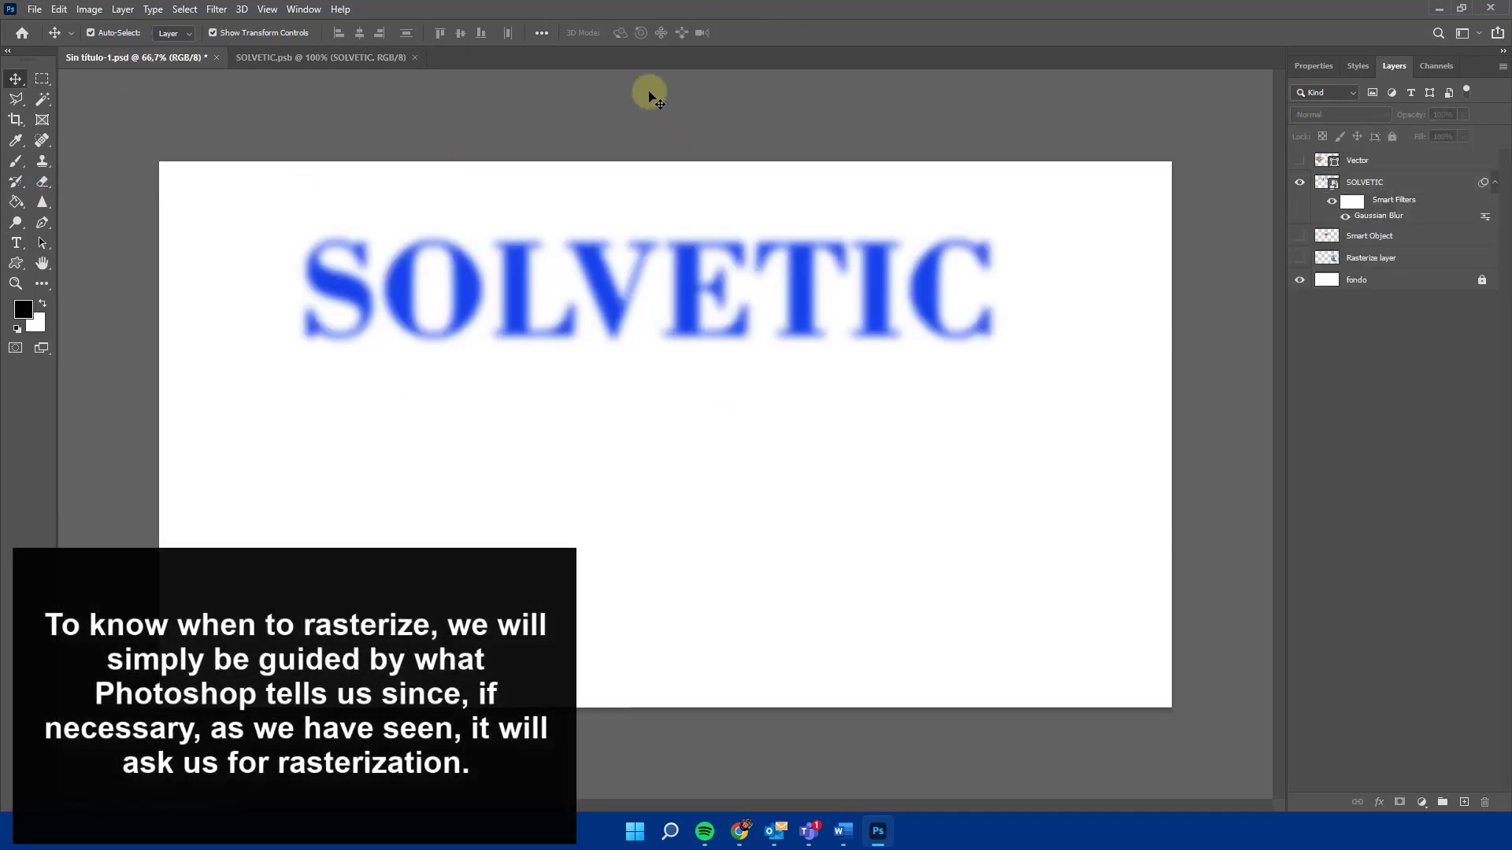